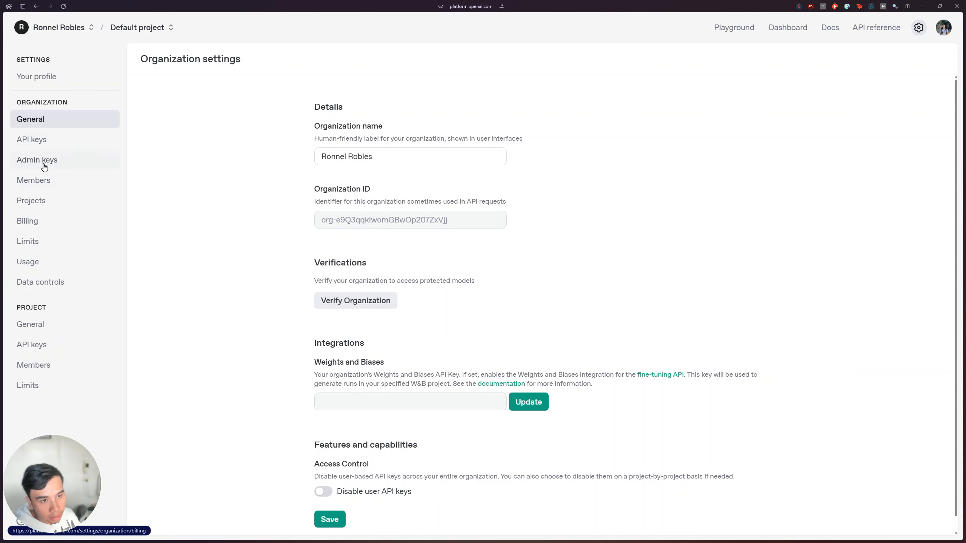
Create a new organization API secret key named "automation" in the Default project.
click(43, 142)
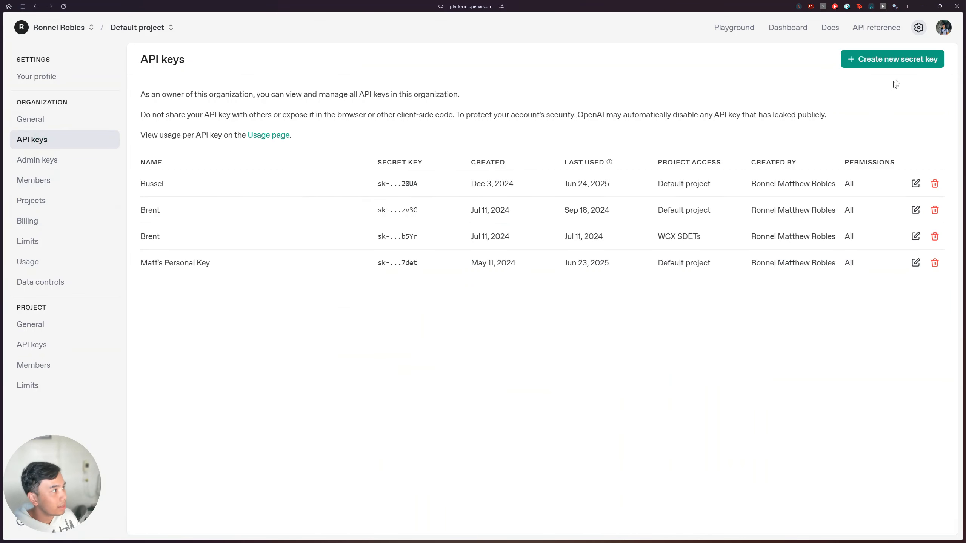
click(912, 59)
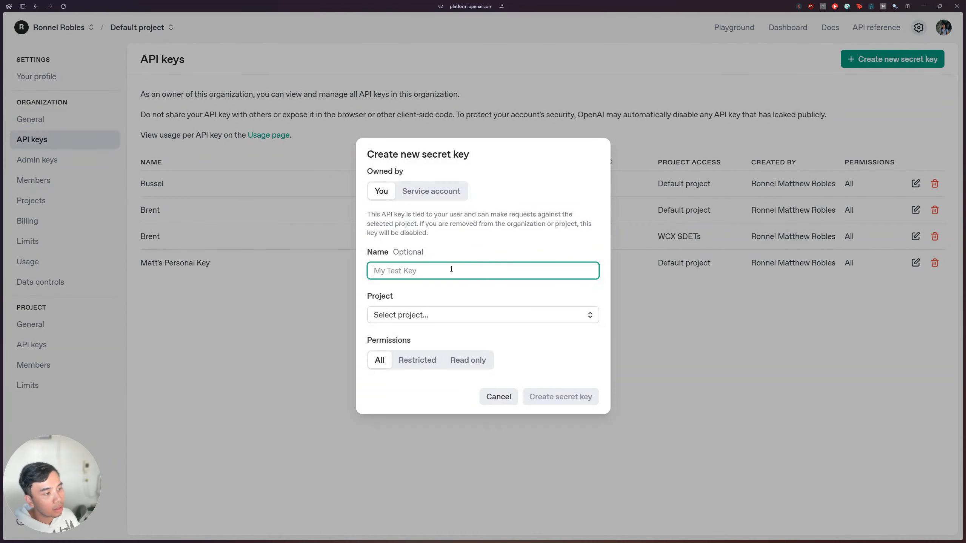
text(automation)
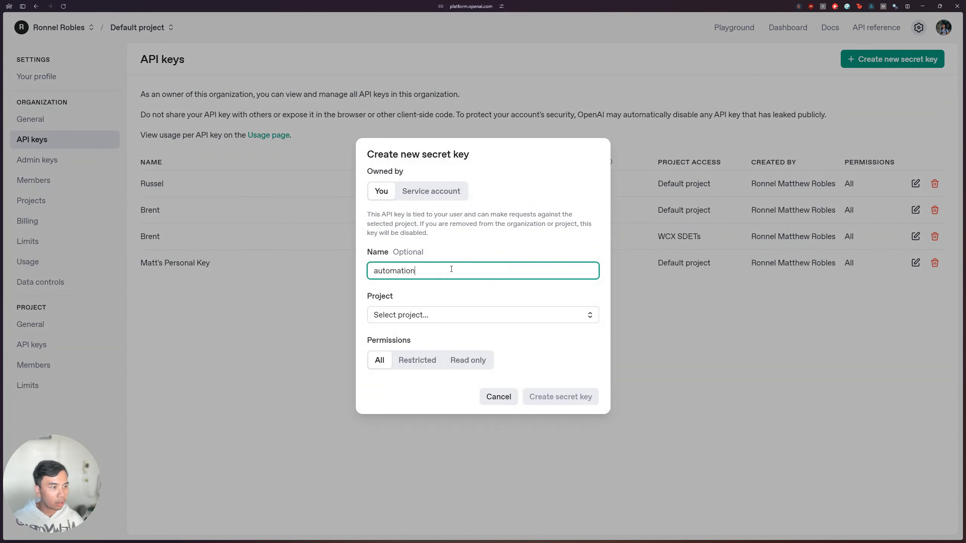
click(468, 315)
click(417, 354)
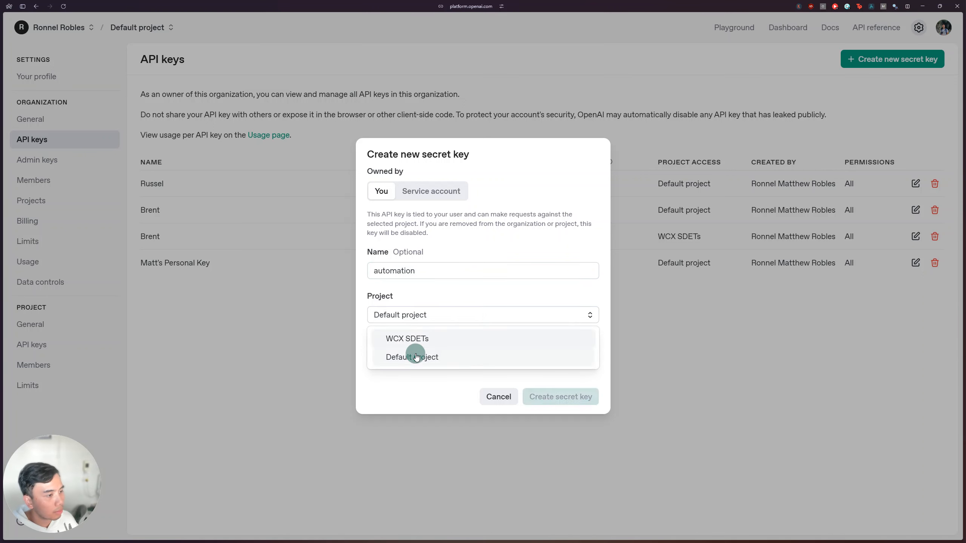
click(559, 396)
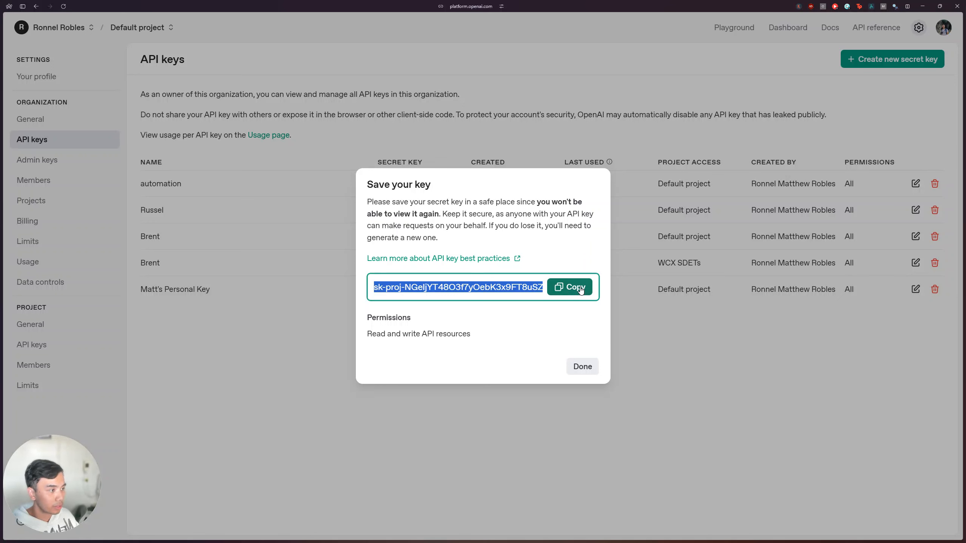
Copy the newly generated secret key and finish the key dialog.
click(560, 289)
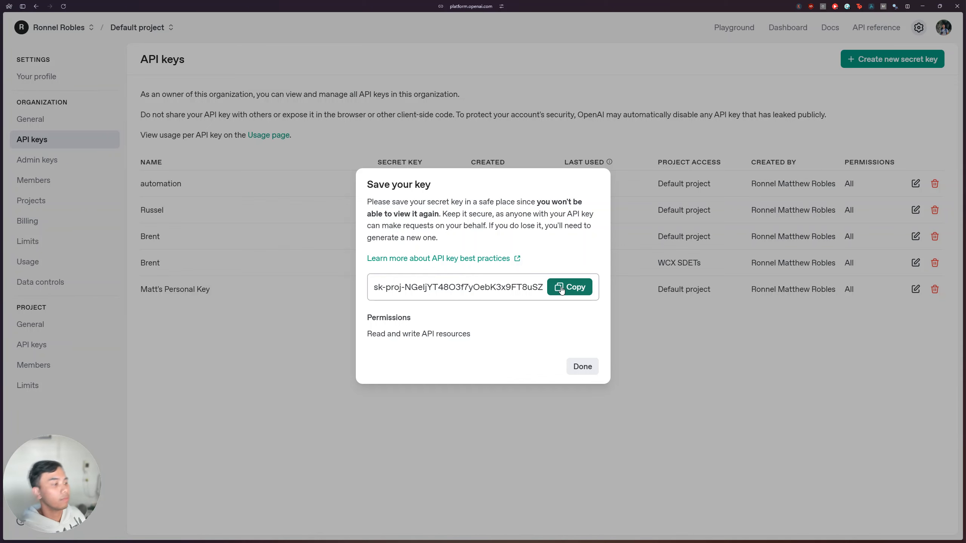
click(562, 289)
click(576, 366)
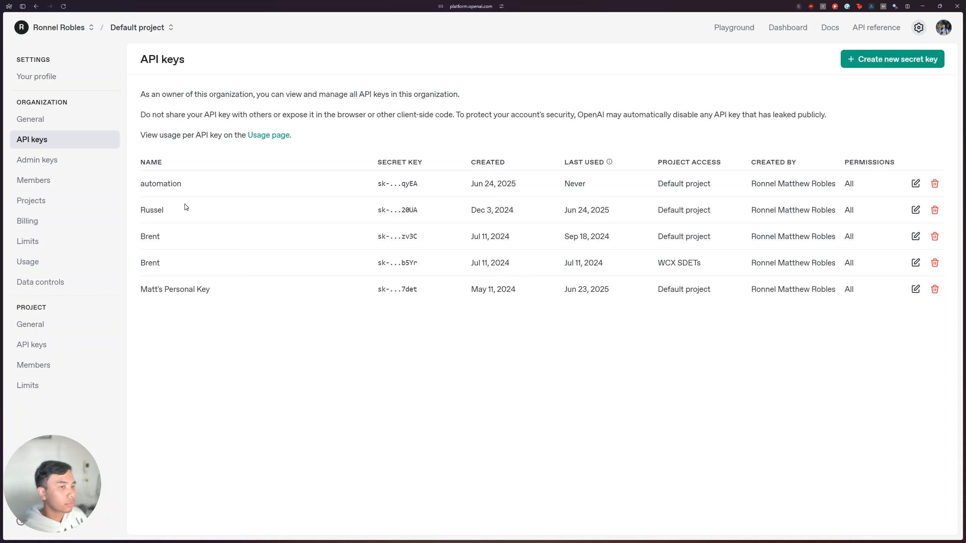
Switch to the n8n workflow and start a new credential in the OpenAI Chat Model node, pasting the API key.
mouse_move(3, 156)
click(52, 146)
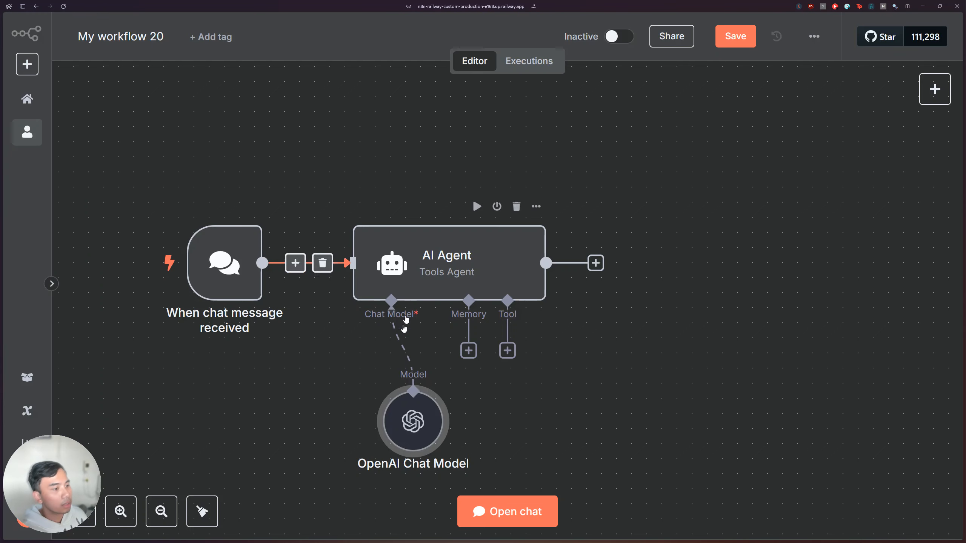
scroll(439, 423, down, 1)
scroll(439, 423, left, 2)
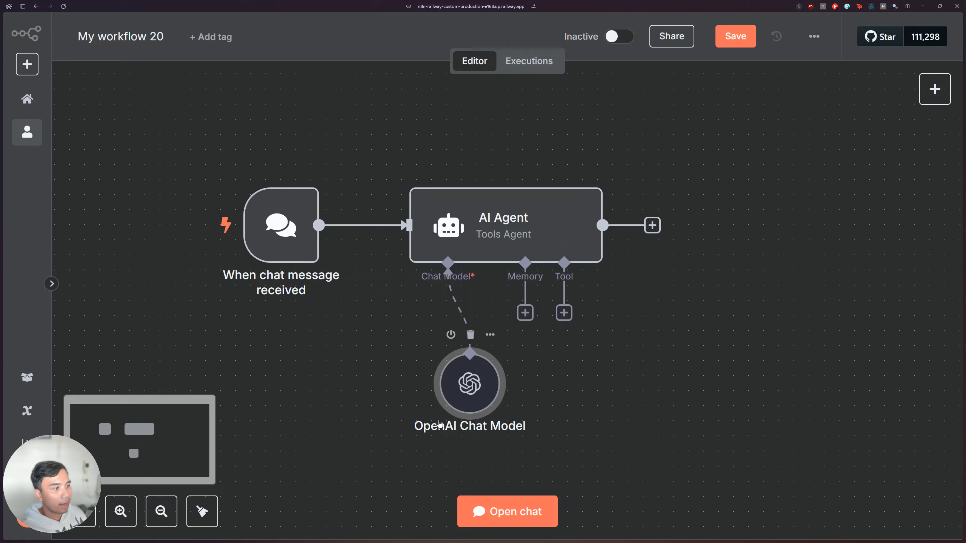
double_click(473, 382)
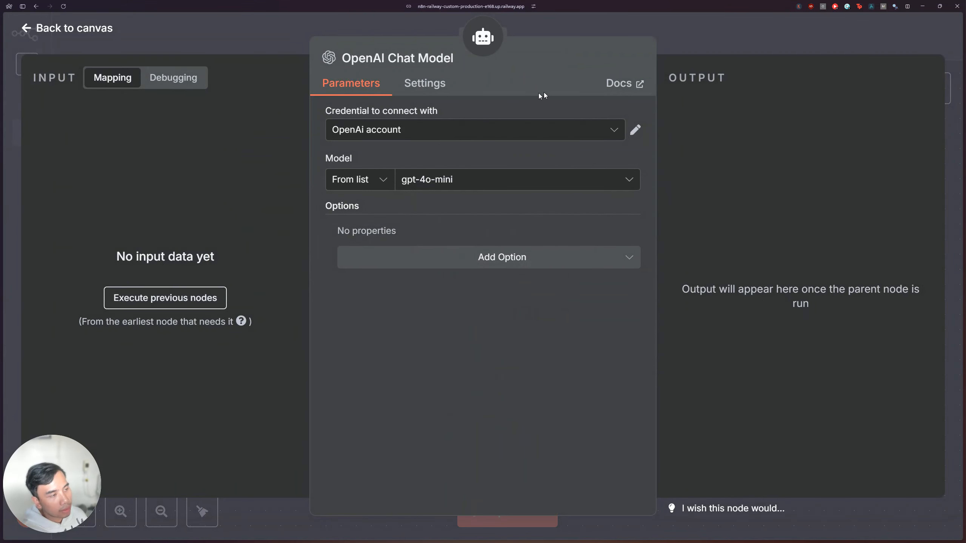
click(618, 129)
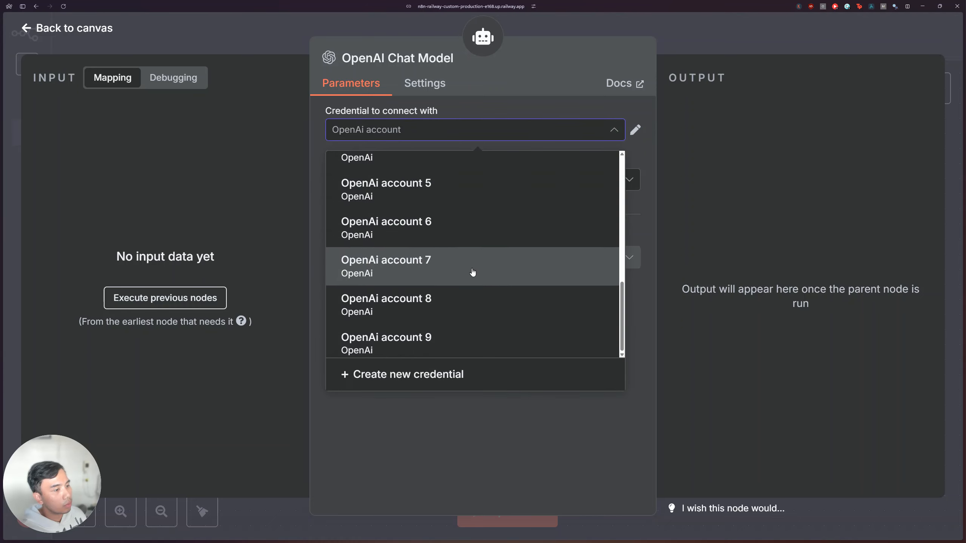
click(387, 380)
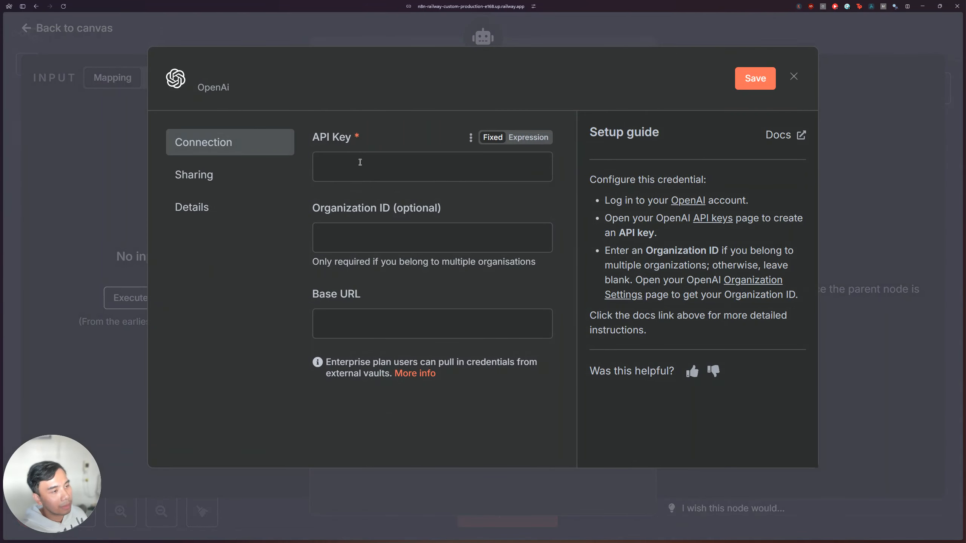
click(347, 162)
key(ctrl+v)
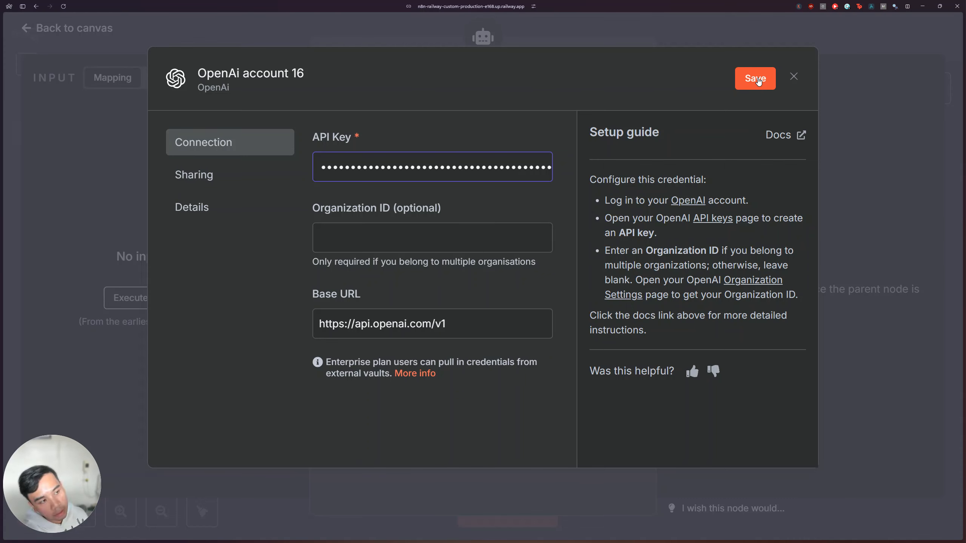
Discard the new OpenAI credential without saving and return to the workflow canvas.
click(793, 77)
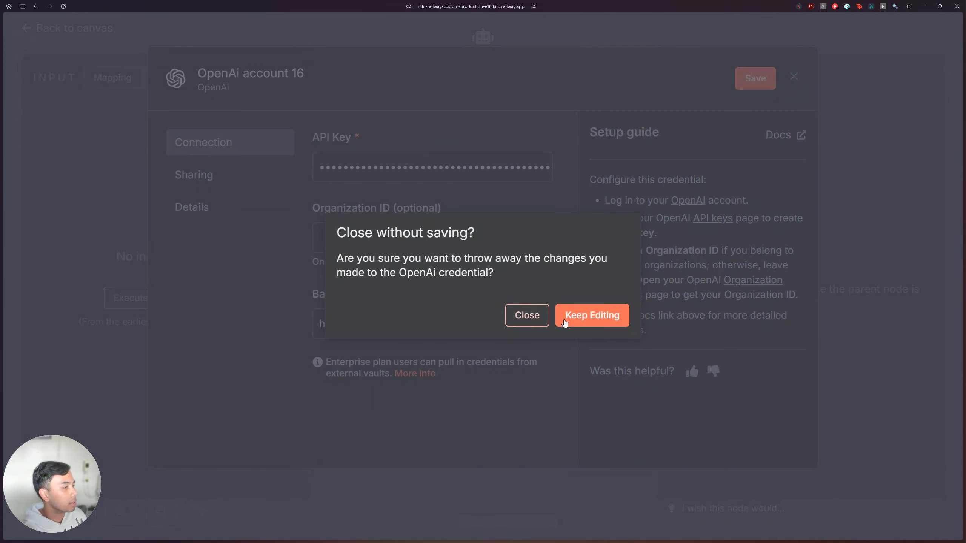
click(565, 323)
click(794, 76)
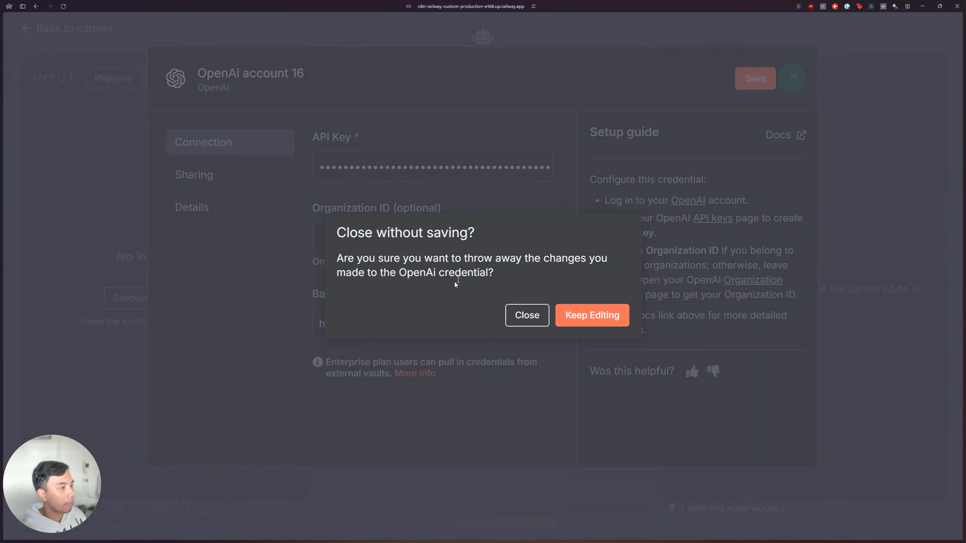
click(522, 315)
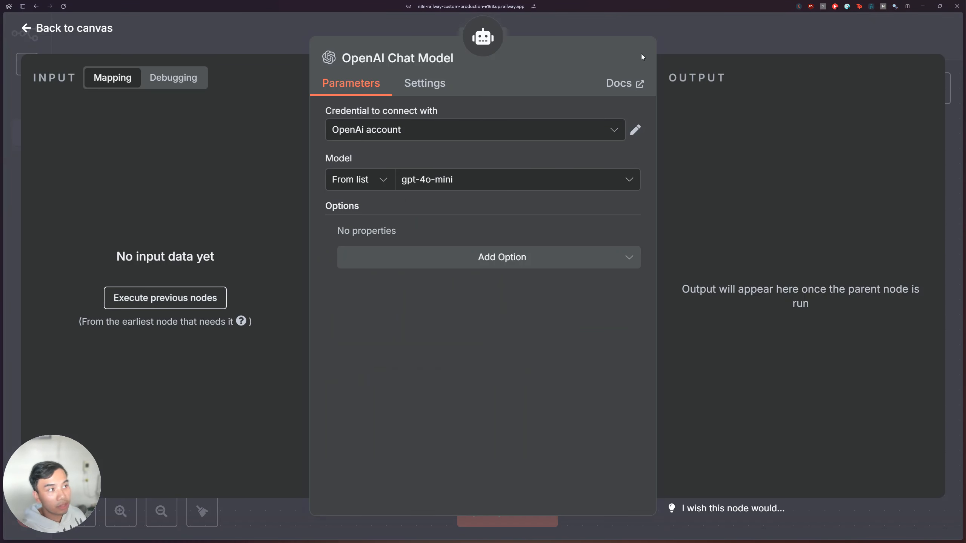
click(676, 32)
scroll(551, 247, down, 2)
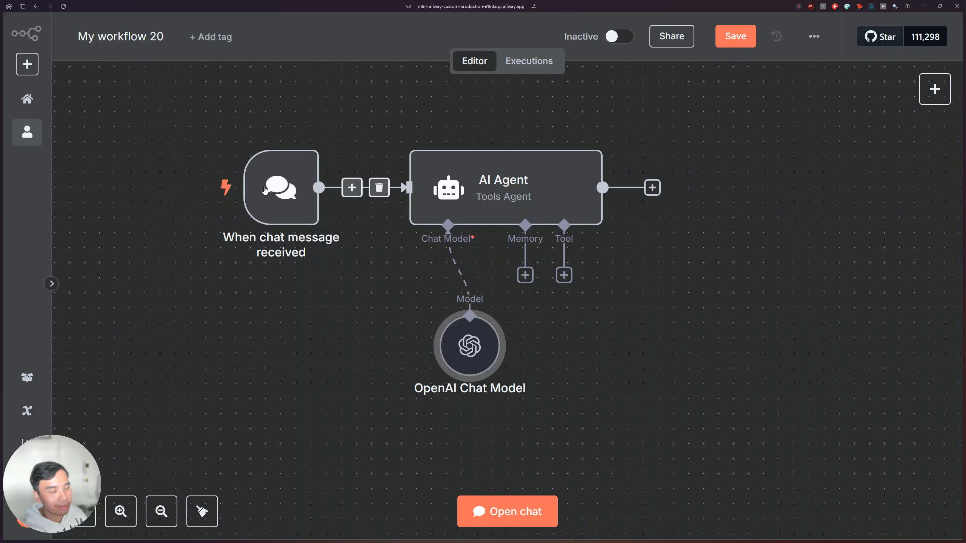
Switch to Google AI Studio and go from its start page to the API Keys page.
mouse_move(29, 161)
click(37, 134)
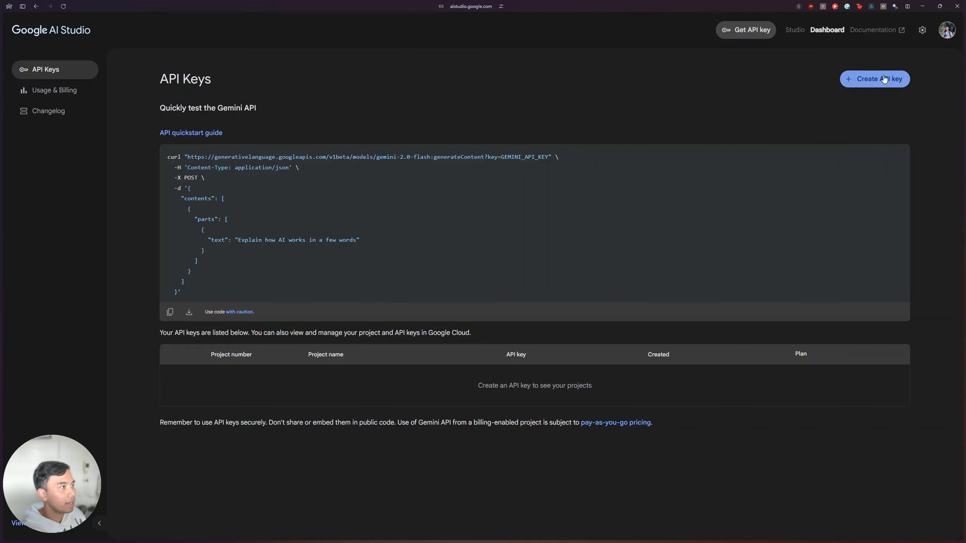
click(76, 31)
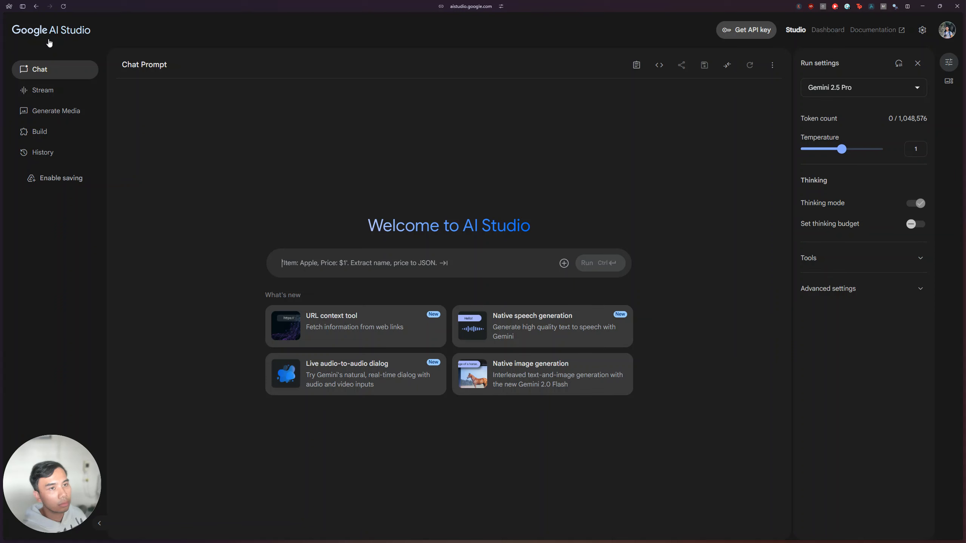
click(765, 32)
Create a Gemini API key in the existing Google Cloud project "Make", copy the key and close the dialog.
click(873, 79)
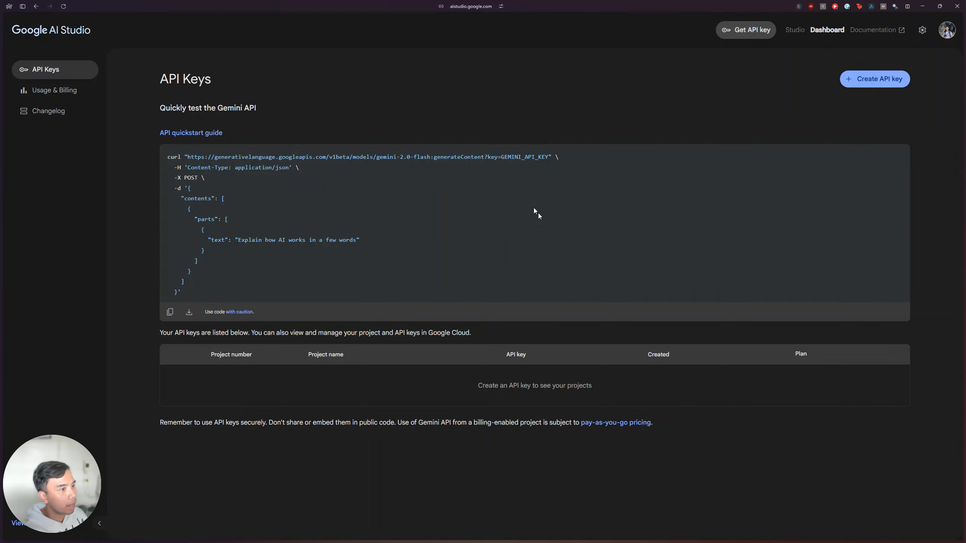
click(407, 272)
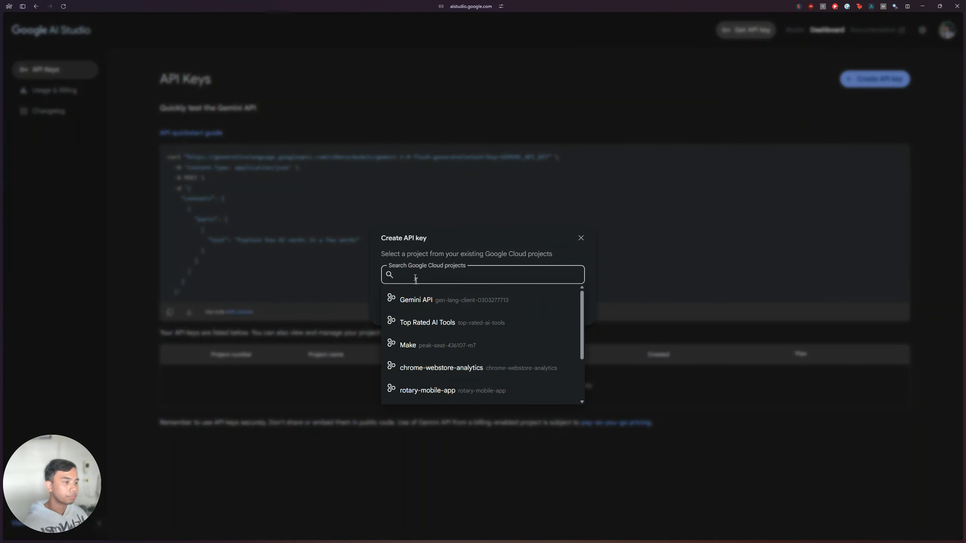
click(440, 252)
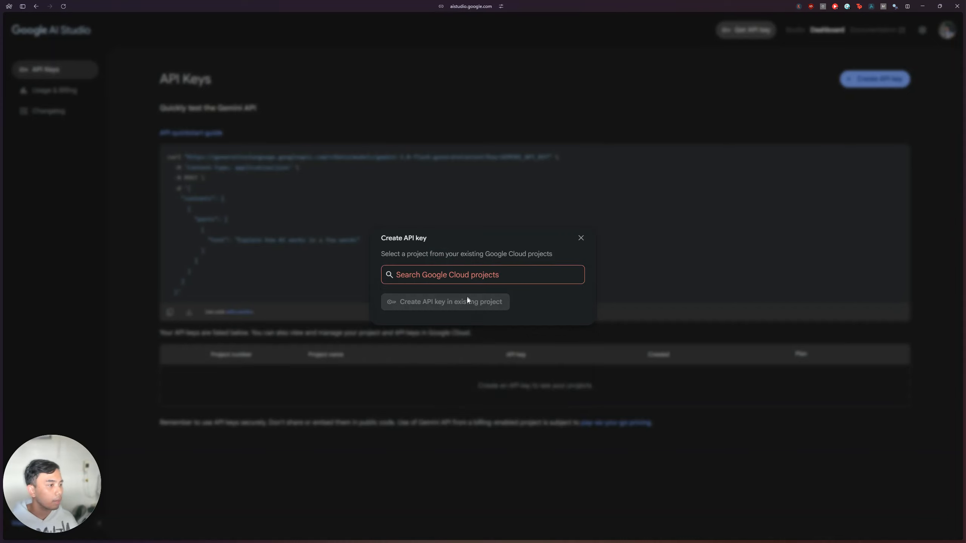
click(462, 280)
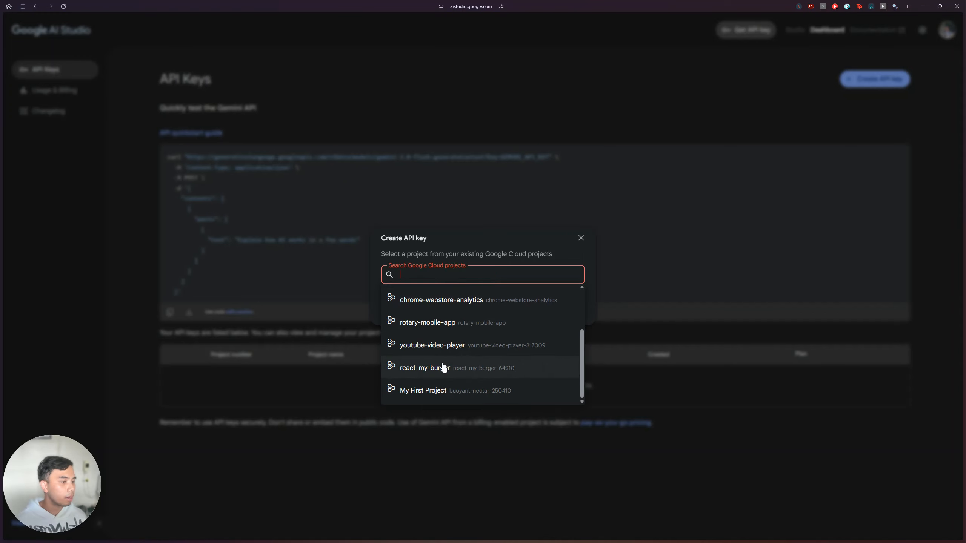
scroll(442, 366, up, 2)
scroll(449, 373, down, 2)
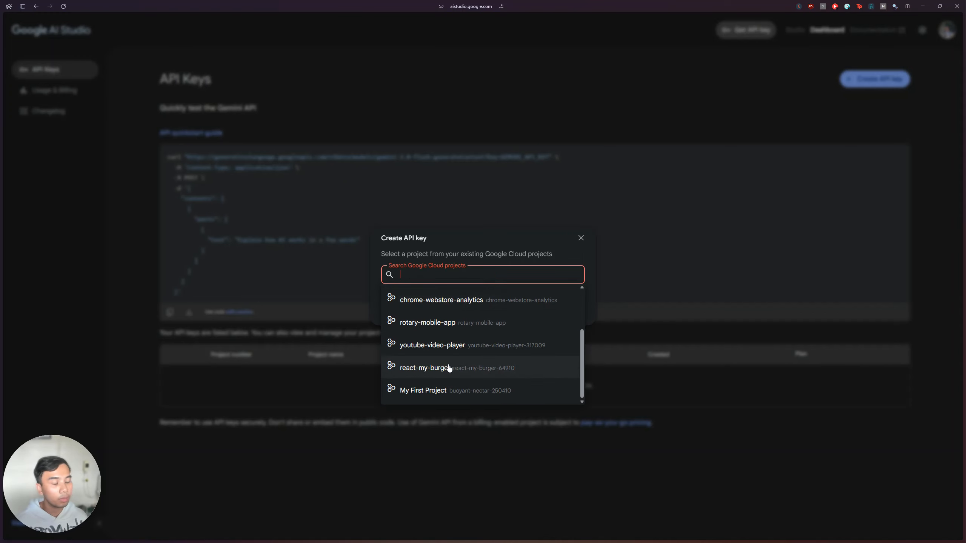
scroll(449, 381, up, 3)
scroll(467, 312, down, 1)
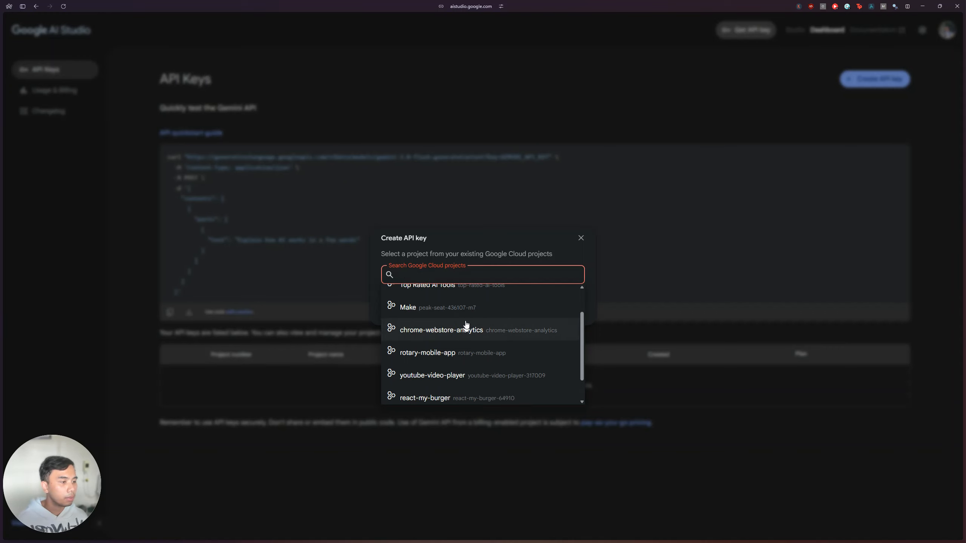
click(471, 309)
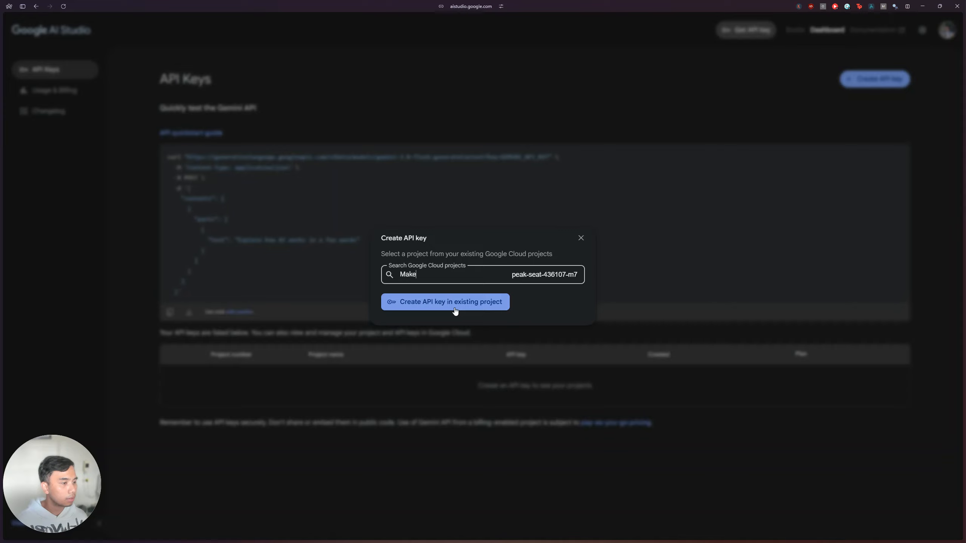
click(441, 304)
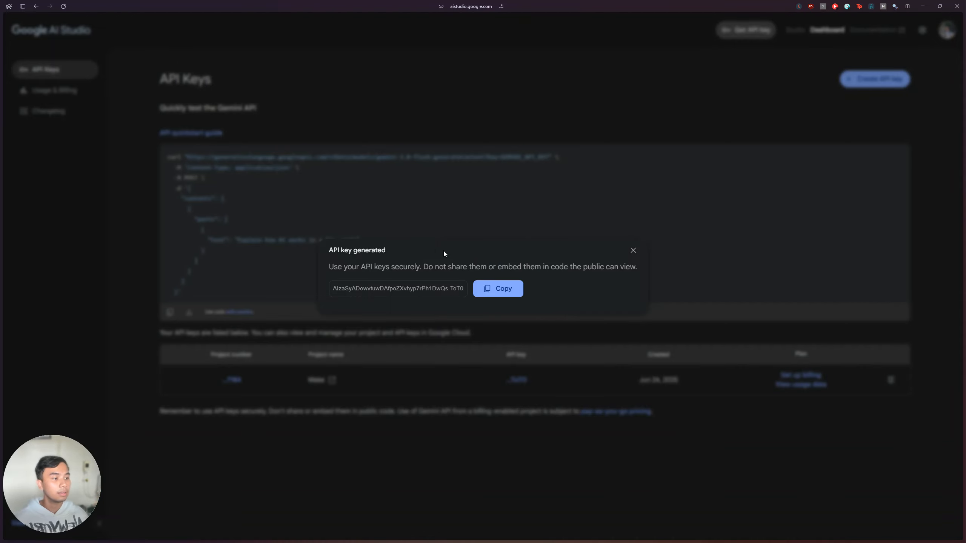
click(491, 288)
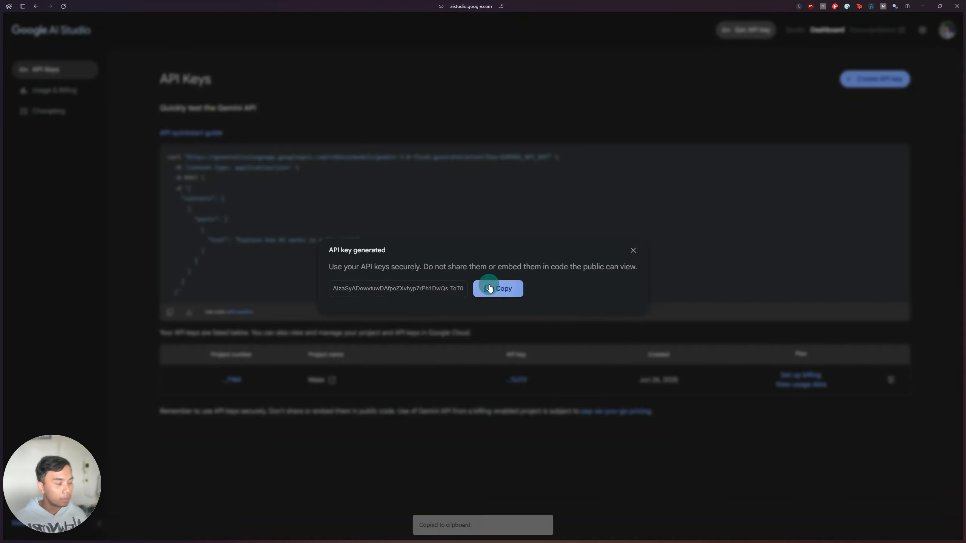
click(632, 251)
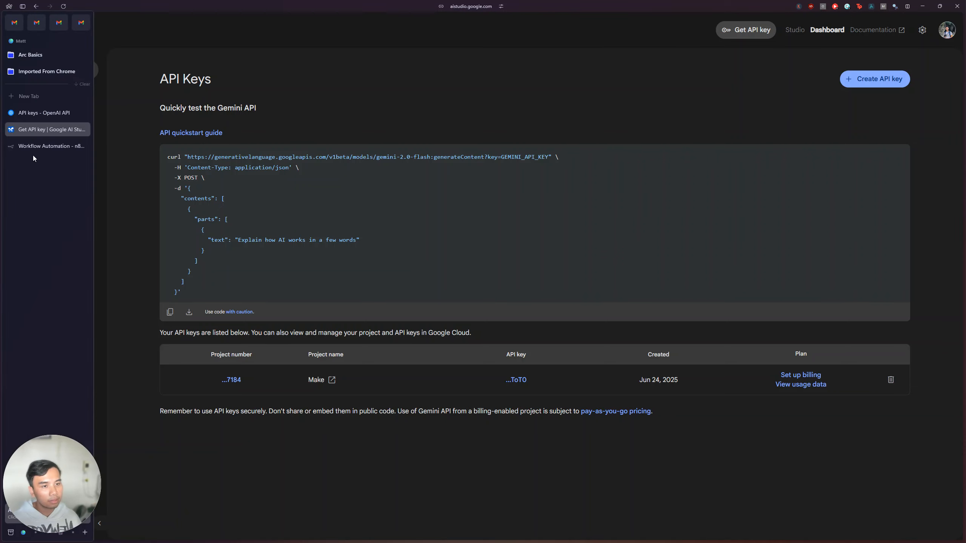
Switch to the n8n workflow, move the OpenAI Chat Model below the chat trigger, detached from the AI Agent, and dismiss the save-login prompt.
click(38, 152)
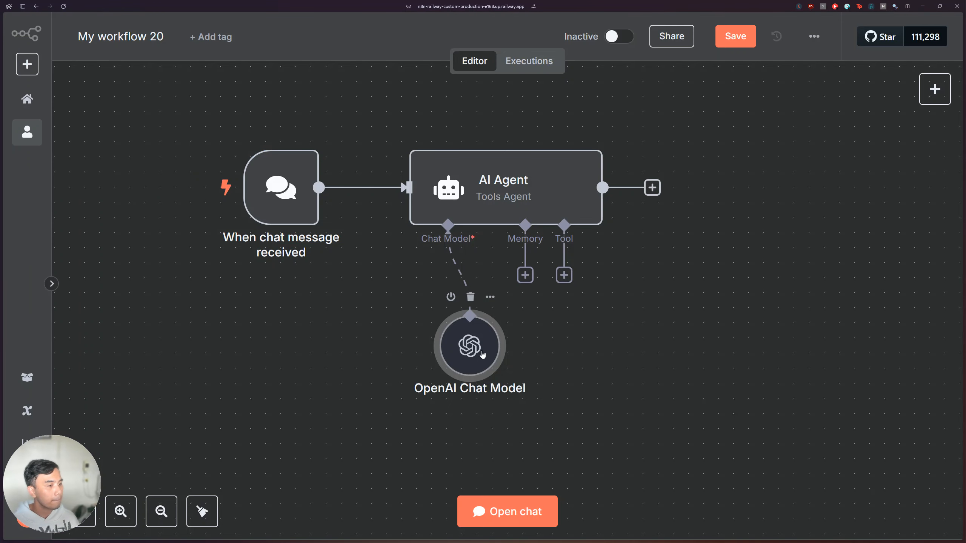
drag(483, 354, 317, 354)
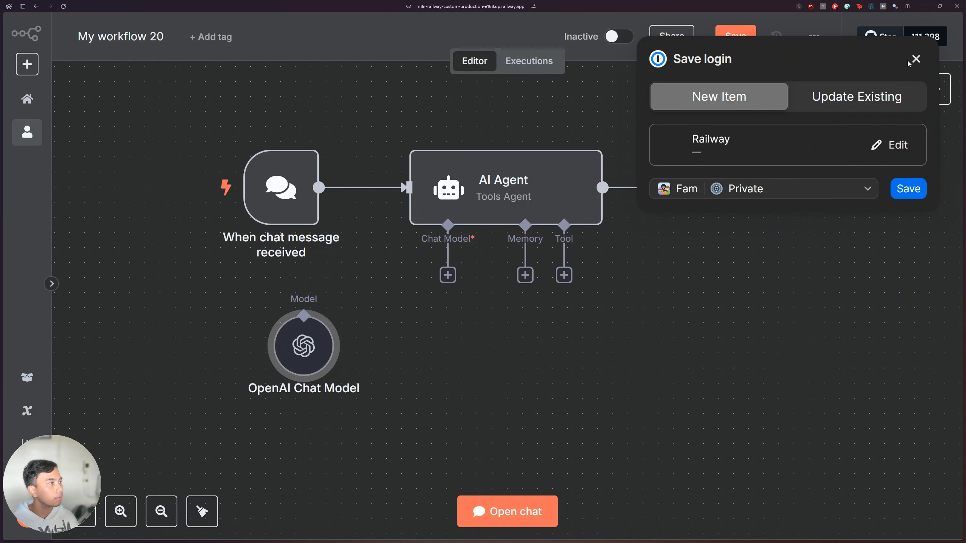
click(651, 185)
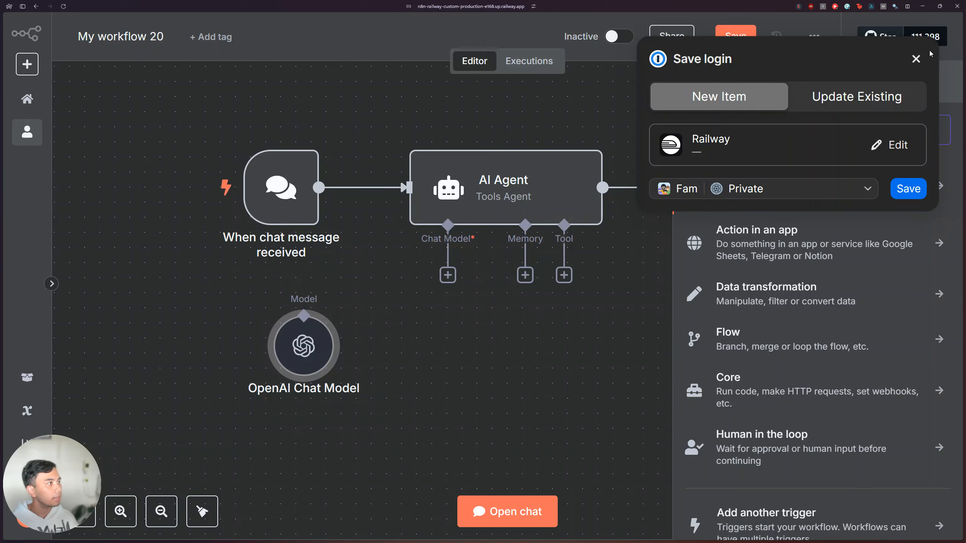
click(916, 59)
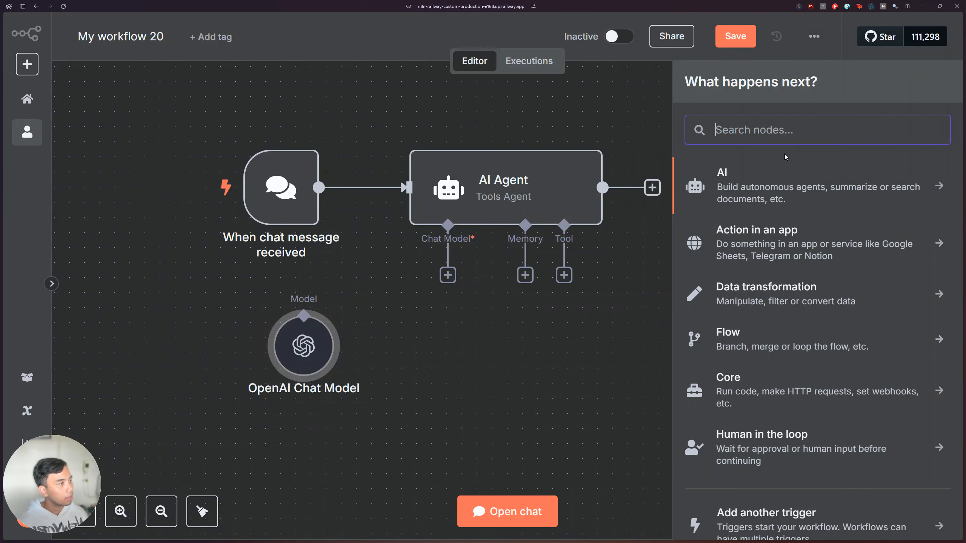
Add a Google Gemini Chat Model as the AI Agent's chat model.
click(447, 275)
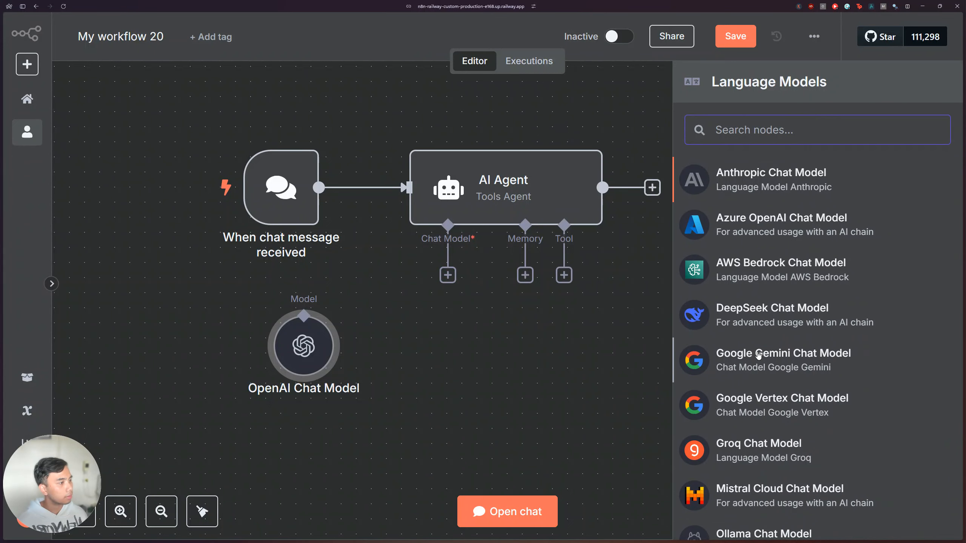
scroll(759, 328, down, 3)
click(775, 243)
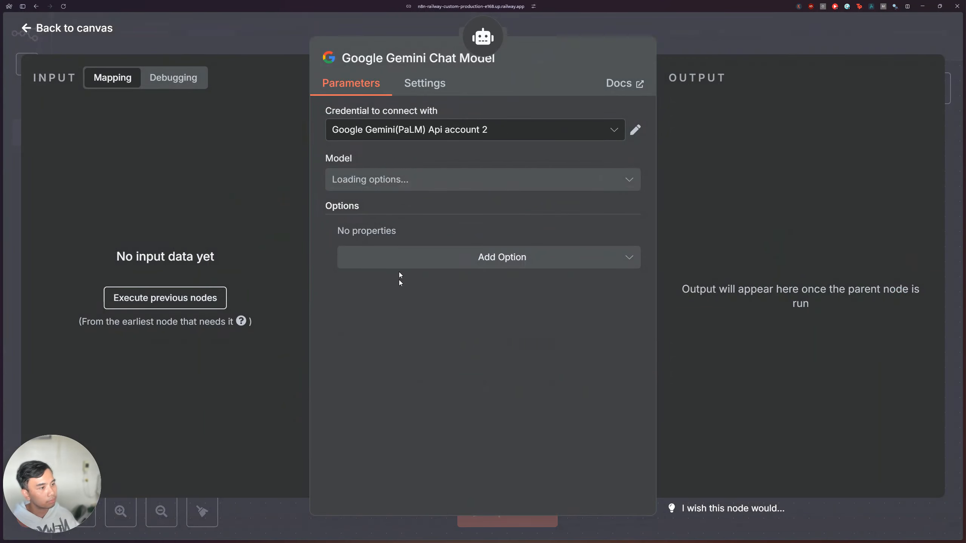
click(613, 130)
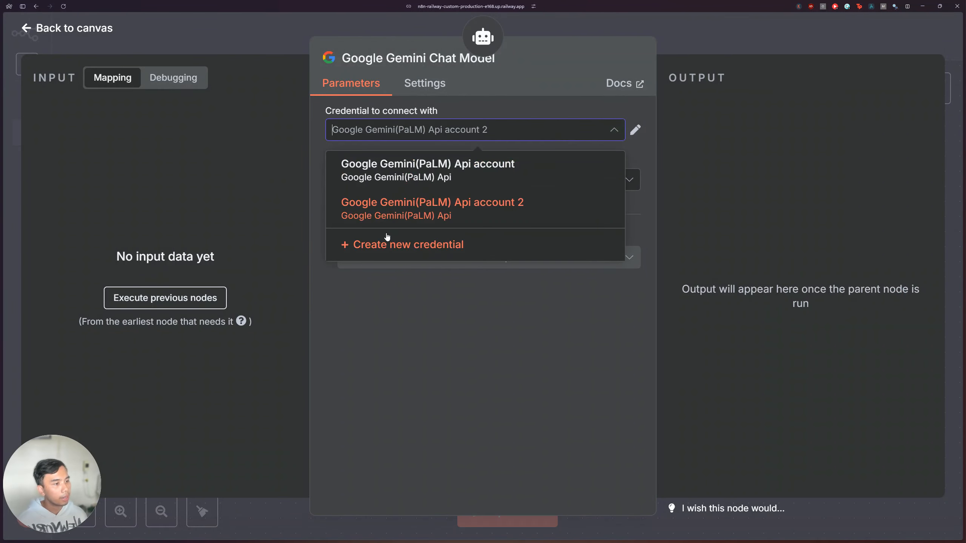
click(388, 247)
click(337, 279)
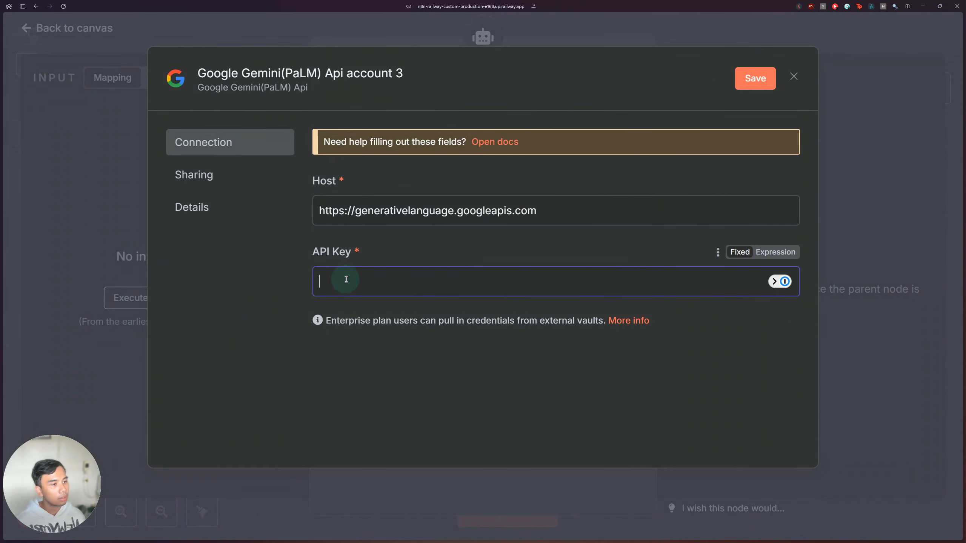
key(ctrl+v)
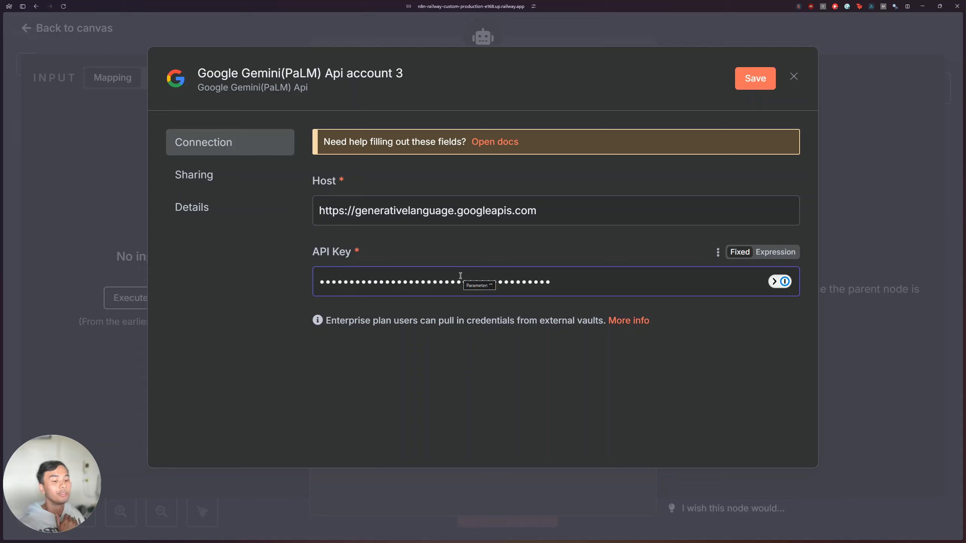
click(794, 77)
click(530, 317)
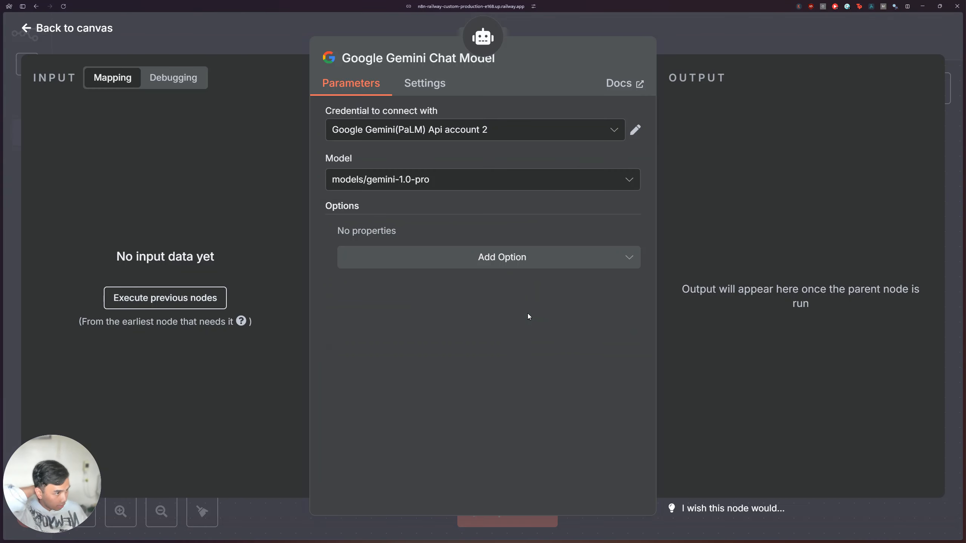
Create a new Google Gemini credential by pasting the copied API key, save it, and return to the canvas.
click(565, 129)
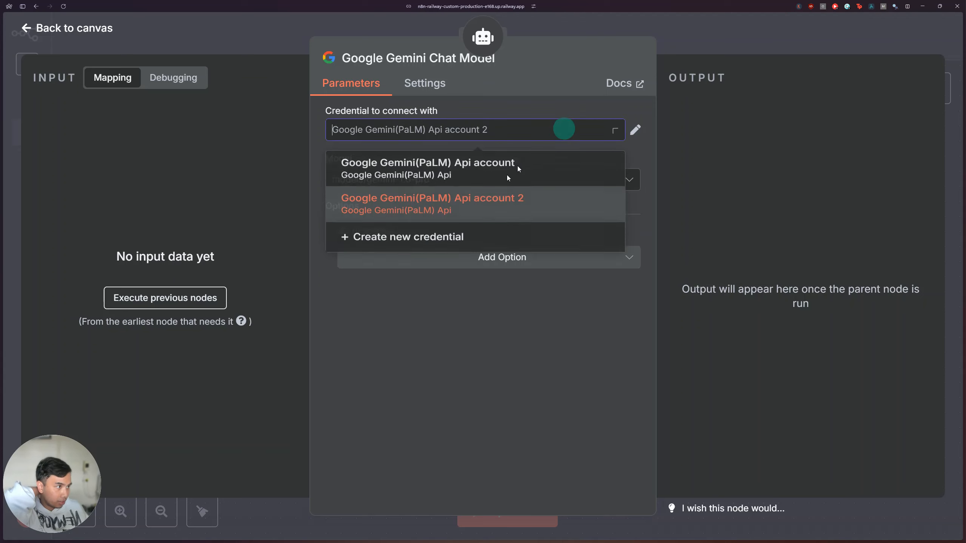
click(425, 244)
click(358, 281)
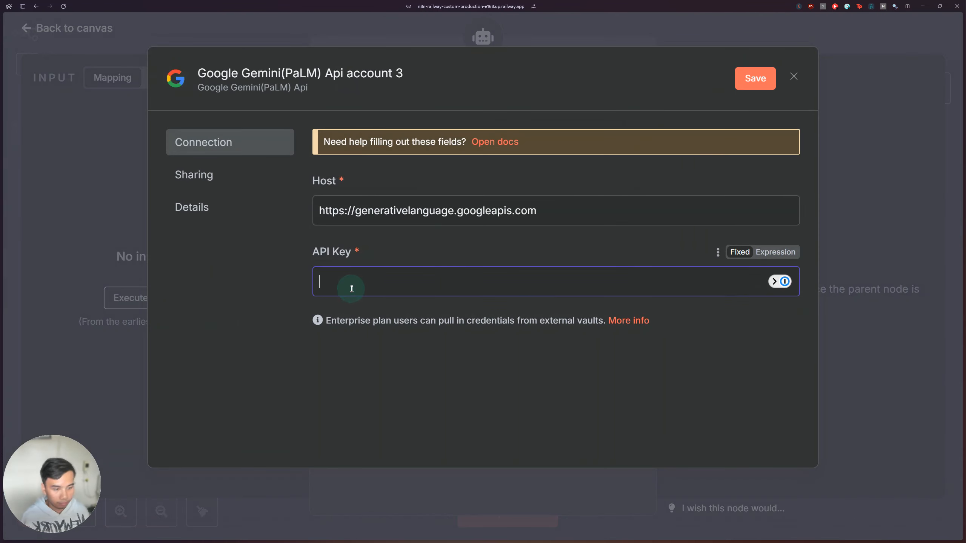
key(ctrl+v)
click(756, 78)
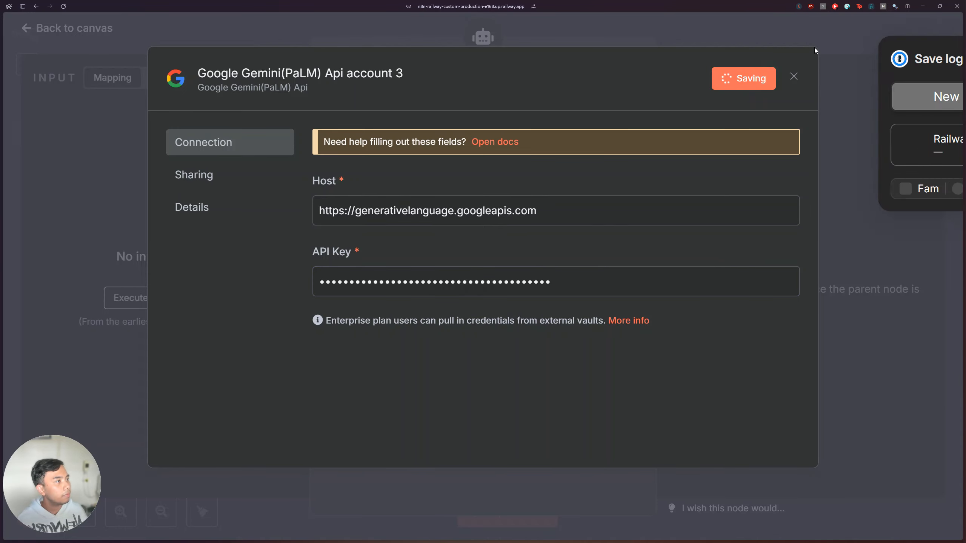
click(916, 57)
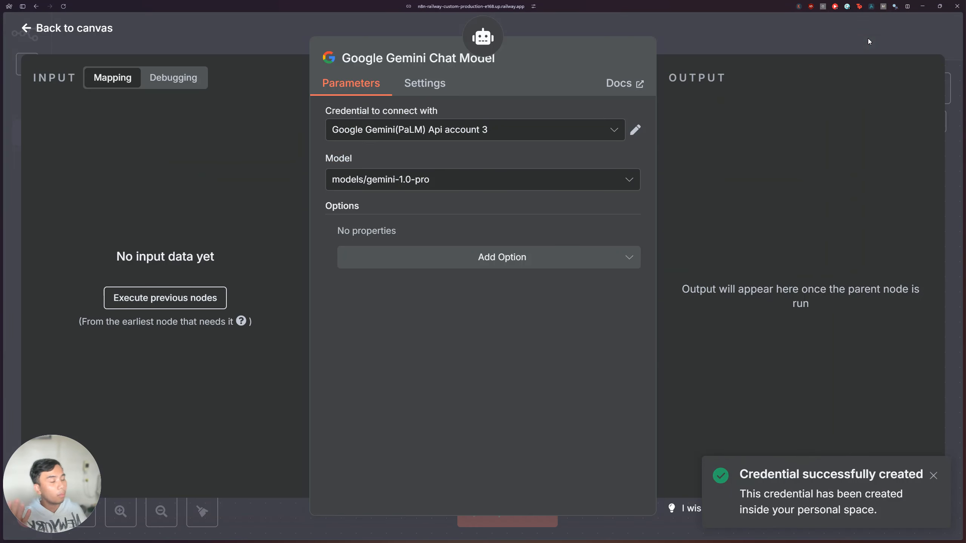
click(711, 36)
Open the workflow chat, send the test message "hey" and read the Google Gemini Chat Model's output in the log.
drag(464, 351, 448, 351)
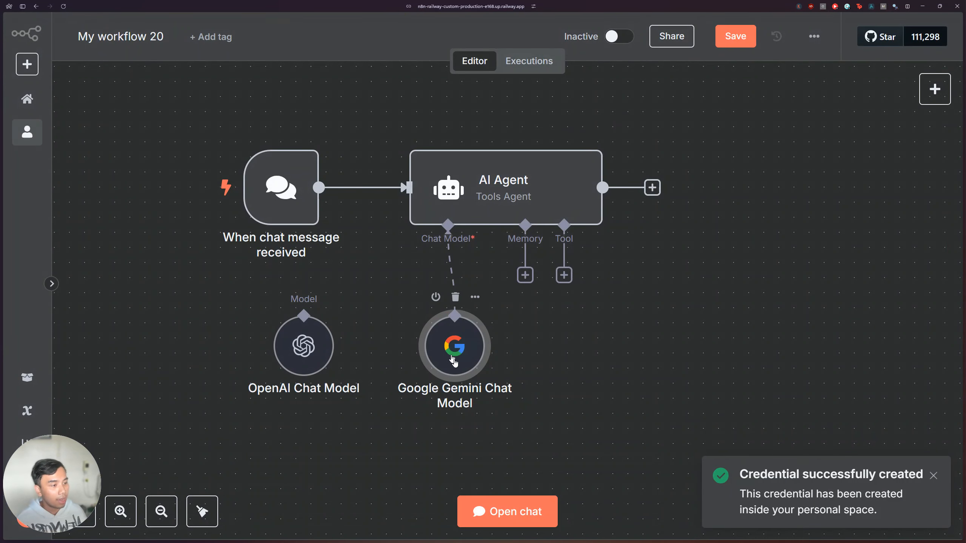
click(512, 502)
scroll(447, 244, down, 5)
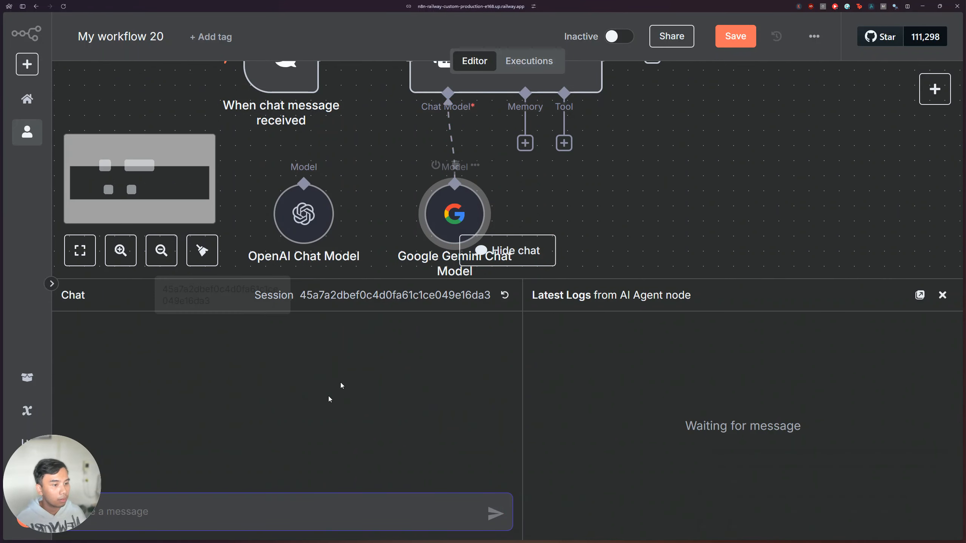
text(hey)
key(Return)
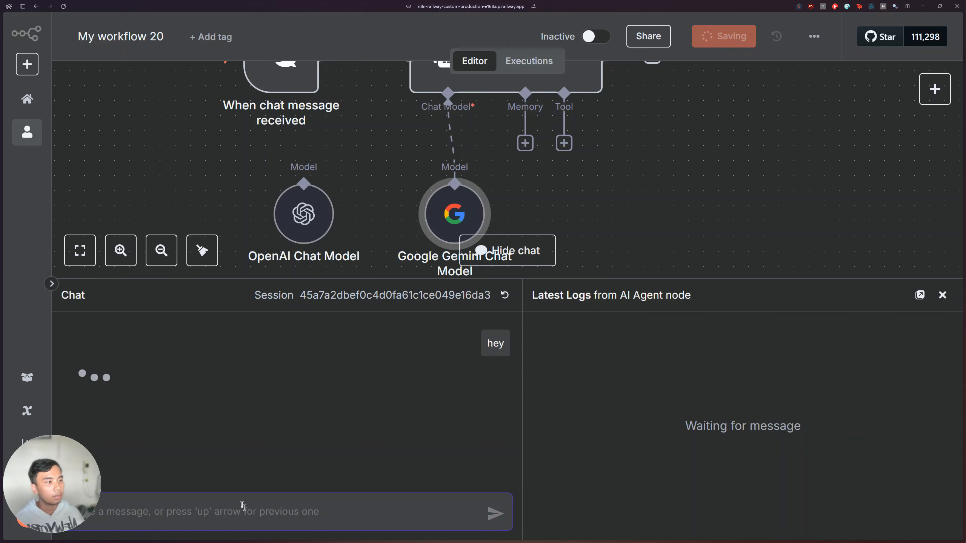
scroll(531, 164, down, 5)
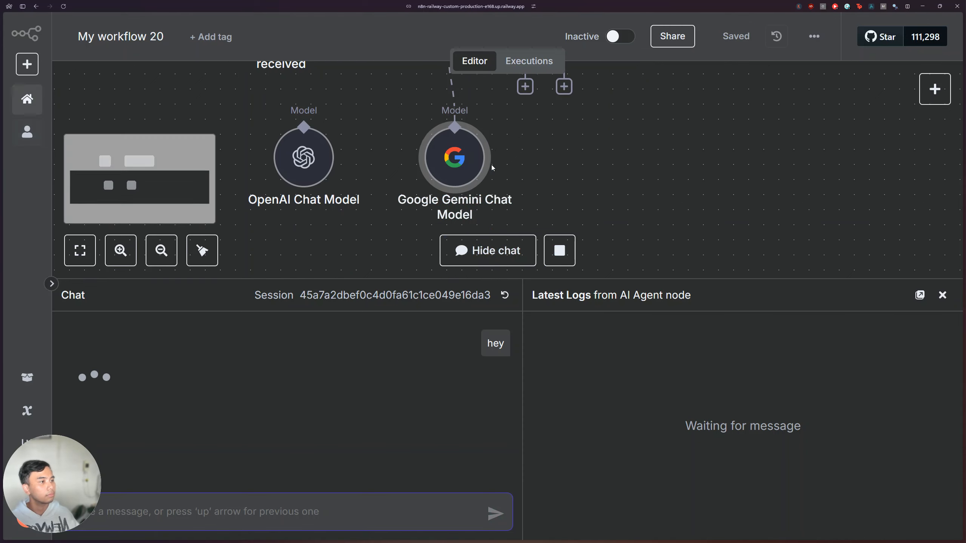
scroll(584, 133, up, 6)
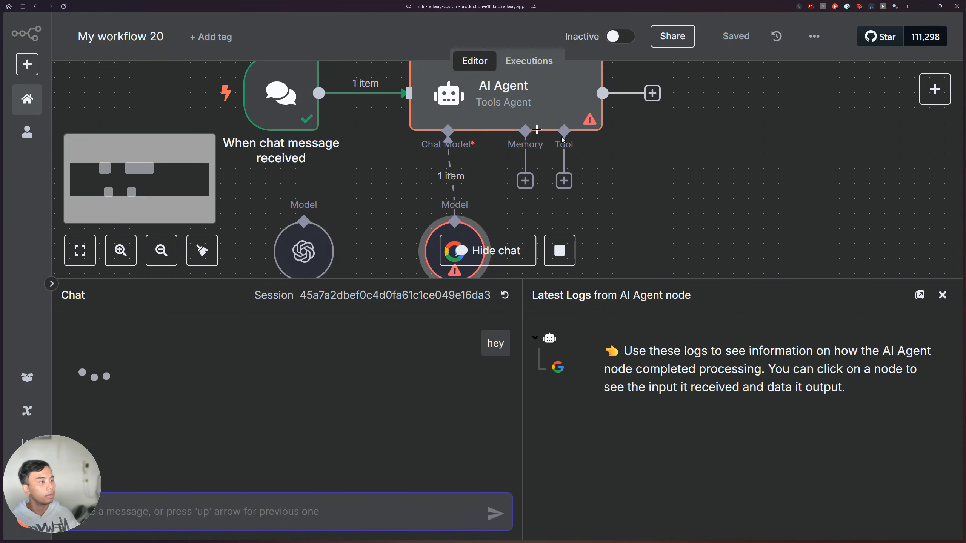
scroll(733, 499, down, 2)
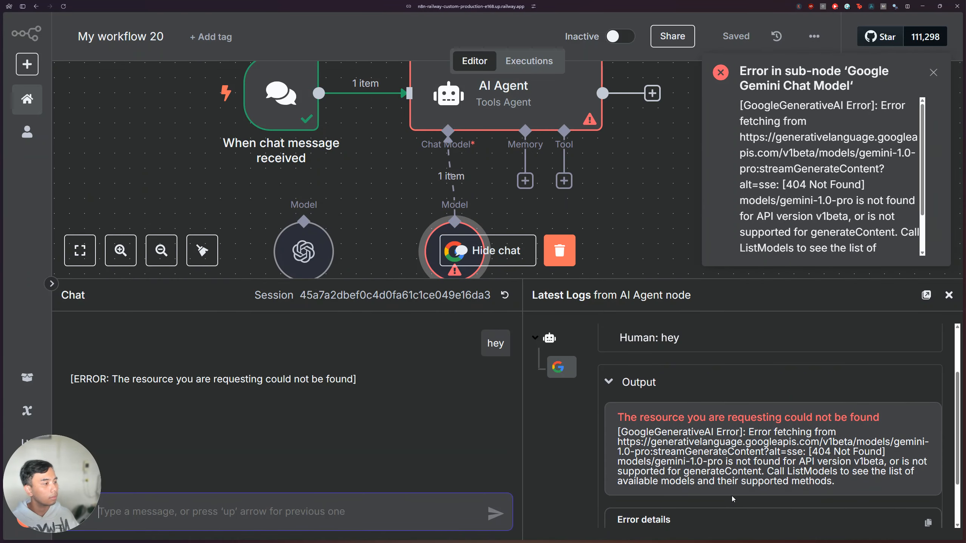
drag(757, 448, 861, 452)
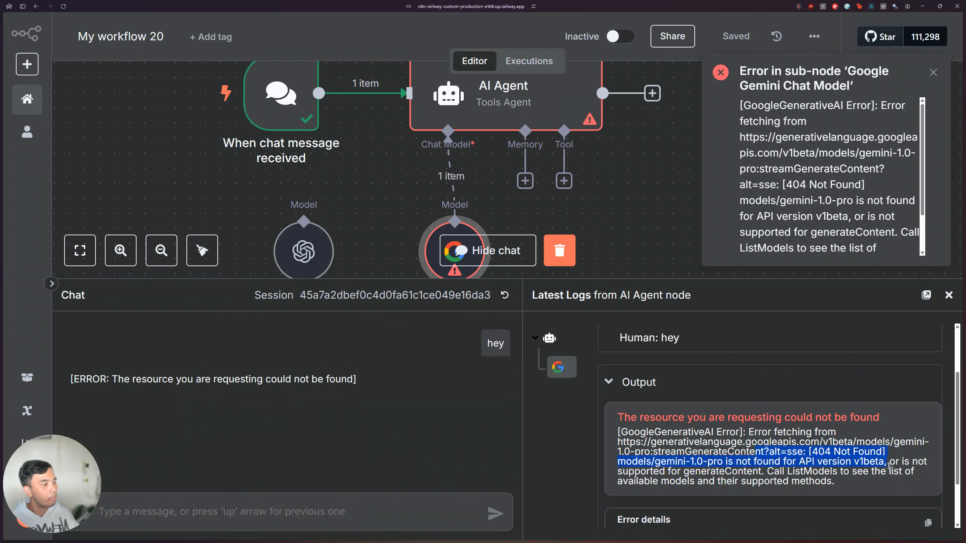
scroll(561, 203, down, 1)
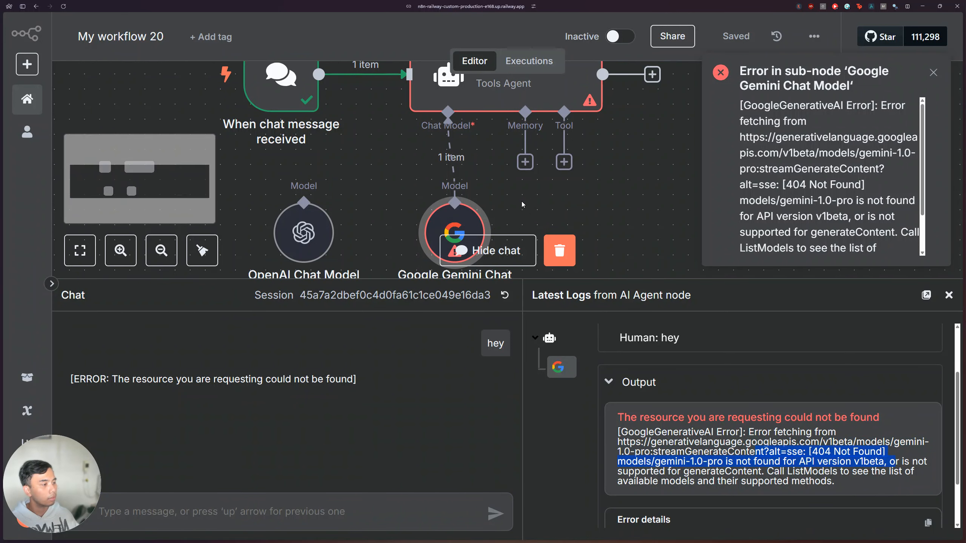
Set the Google Gemini Chat Model's model to models/gemini-2.5-pro and return to the canvas.
double_click(455, 221)
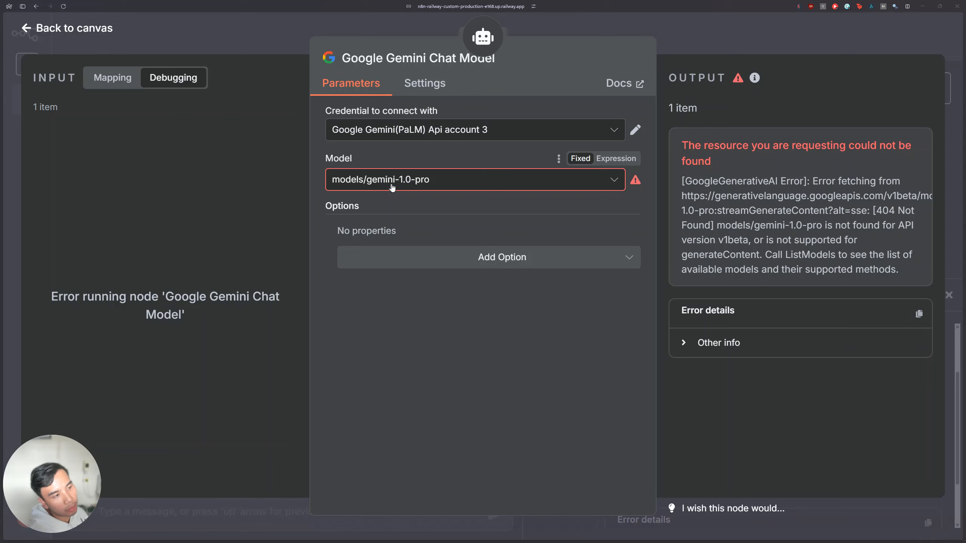
click(403, 180)
scroll(409, 276, down, 10)
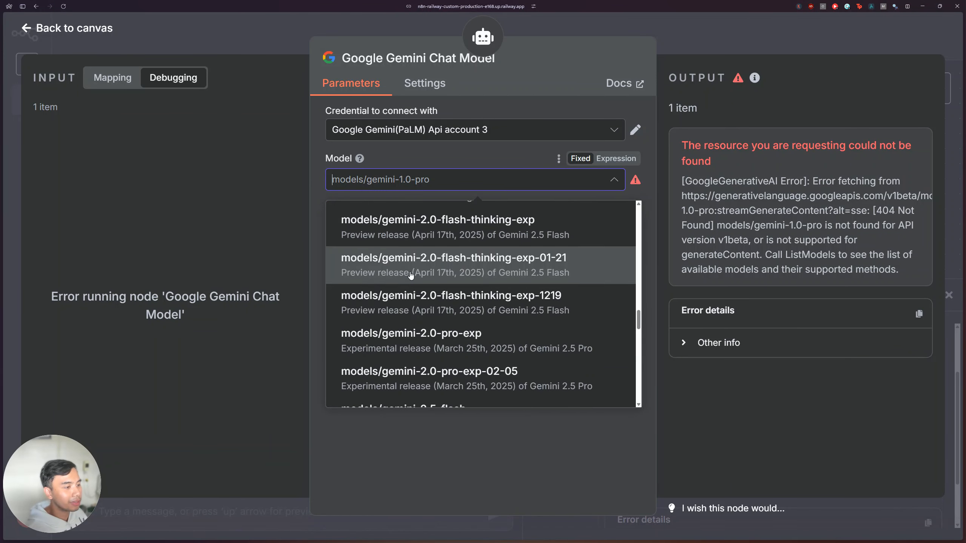
scroll(426, 274, down, 2)
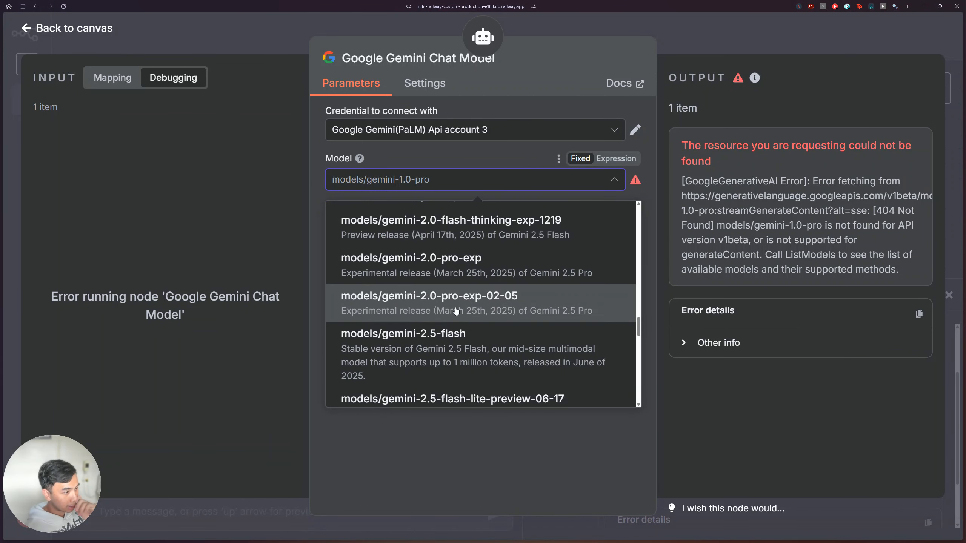
scroll(458, 315, down, 3)
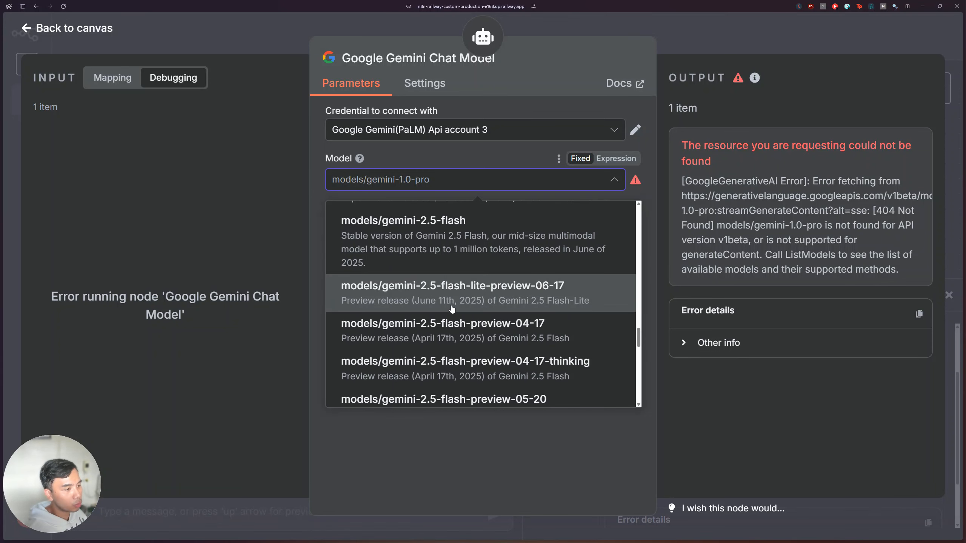
scroll(458, 315, down, 3)
scroll(426, 288, down, 1)
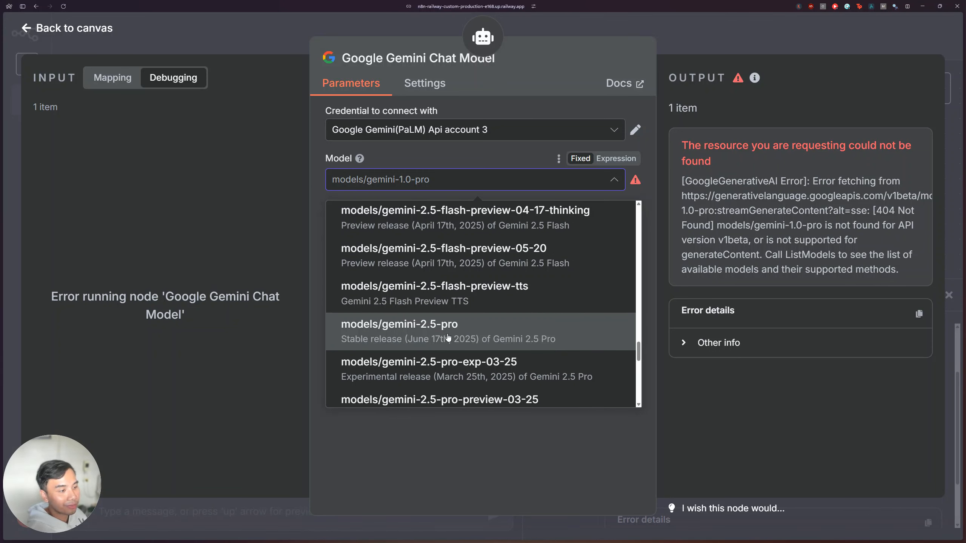
click(471, 332)
key(Escape)
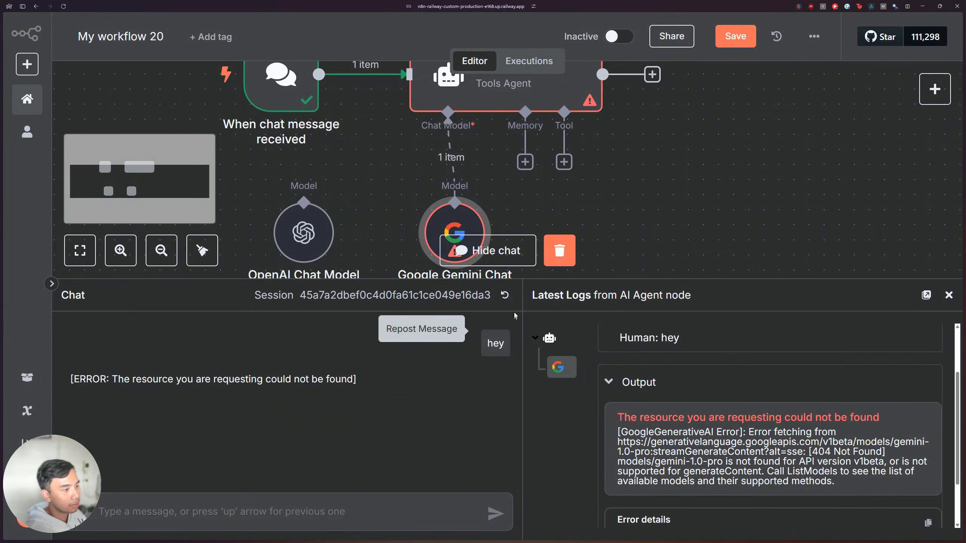
Reset the chat session and send the test message "hey" to the AI Agent again.
click(504, 295)
click(209, 508)
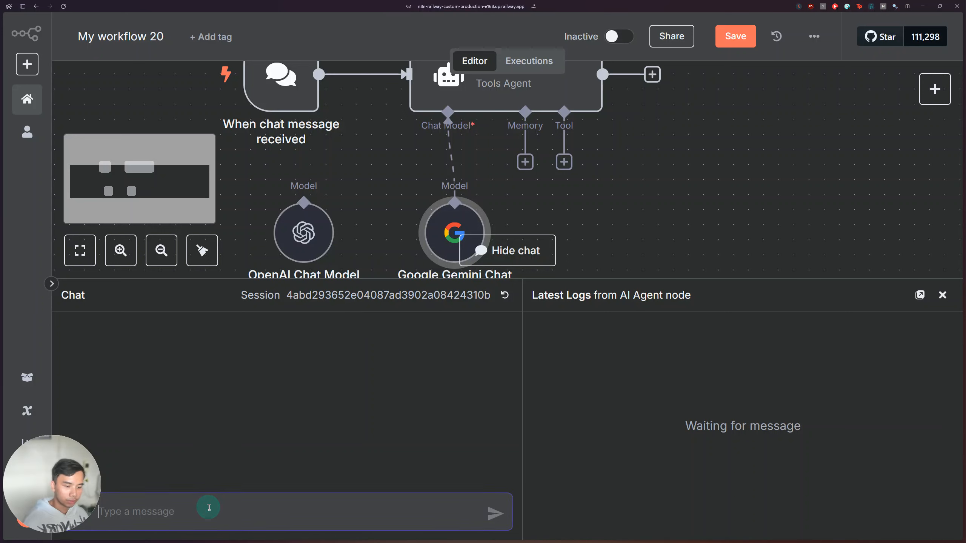
text(hey)
key(Return)
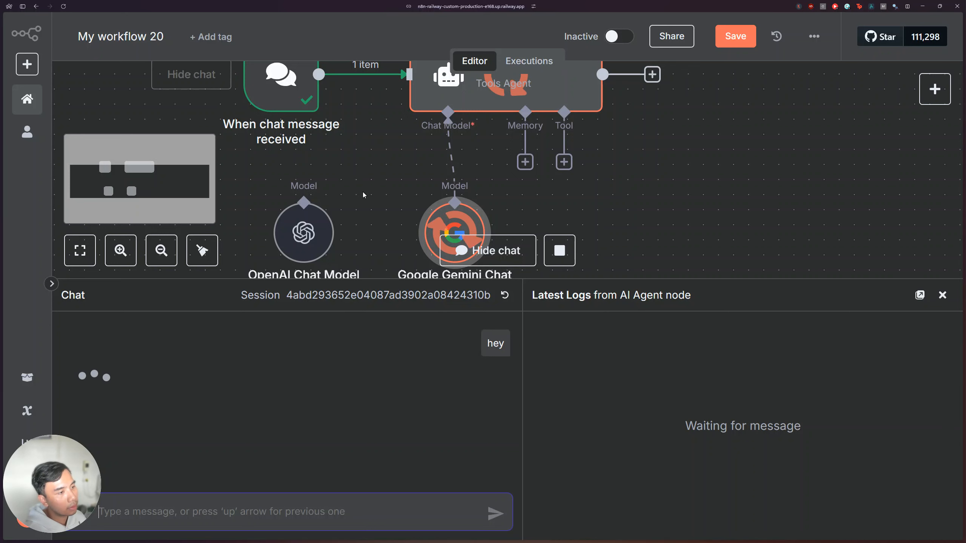
click(161, 251)
click(161, 251)
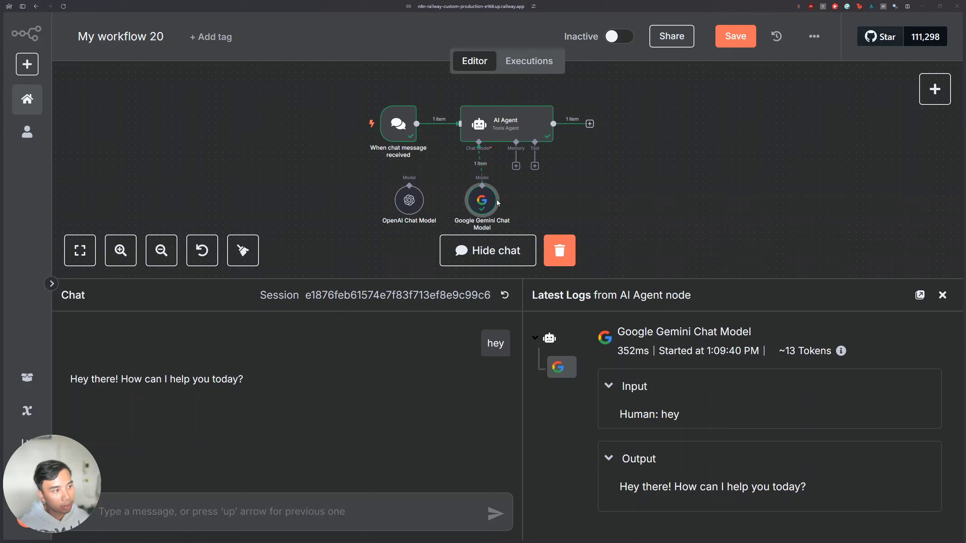
Change the Google Gemini Chat Model's model to models/gemini-2.5-flash and return to the canvas.
double_click(494, 200)
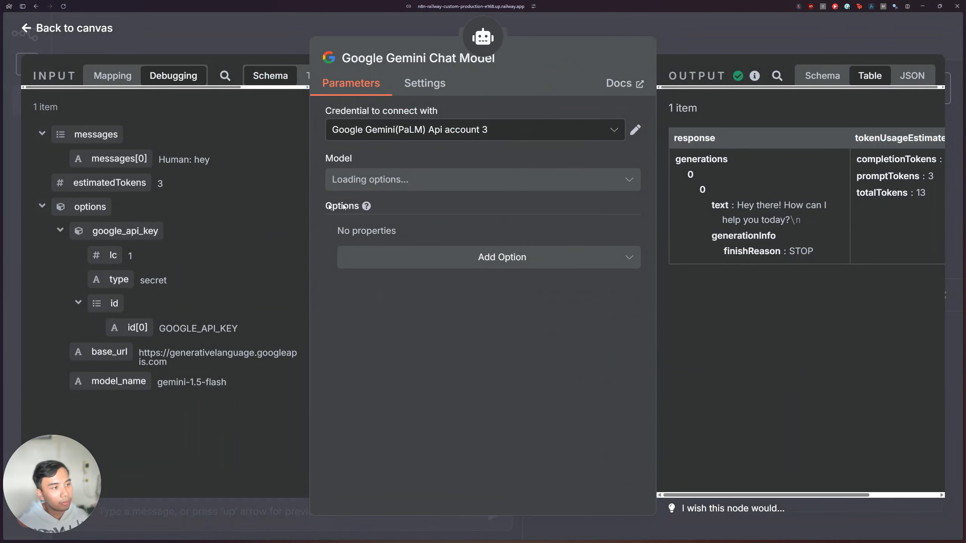
click(352, 187)
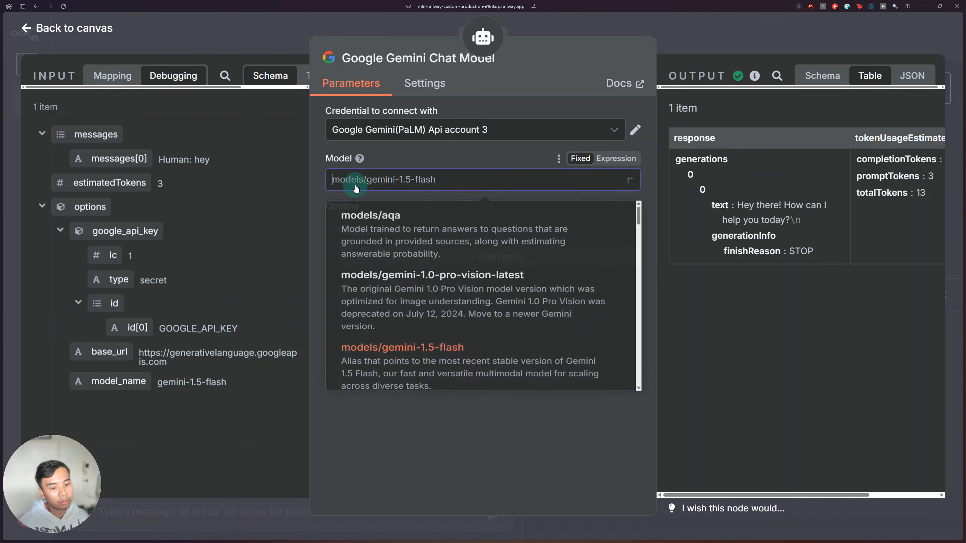
scroll(448, 301, down, 2)
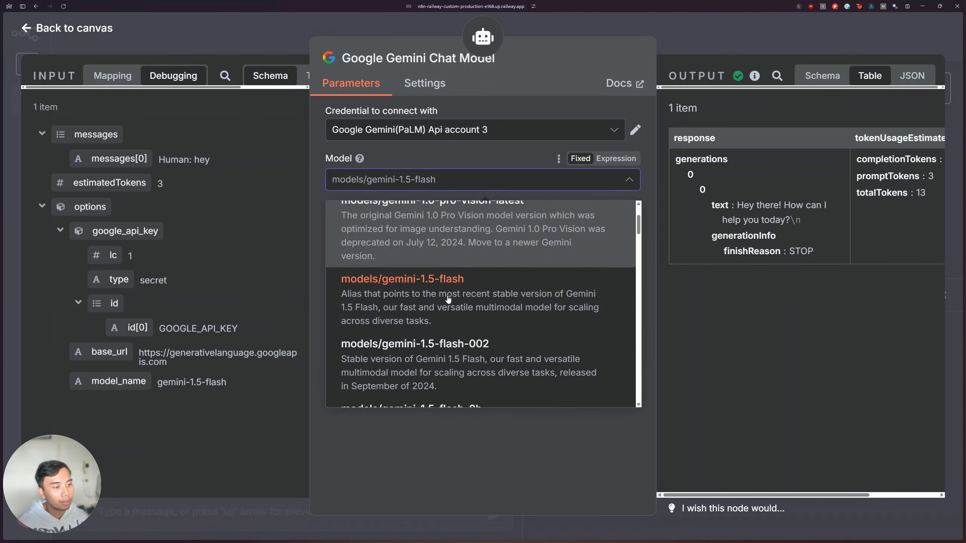
scroll(450, 289, down, 10)
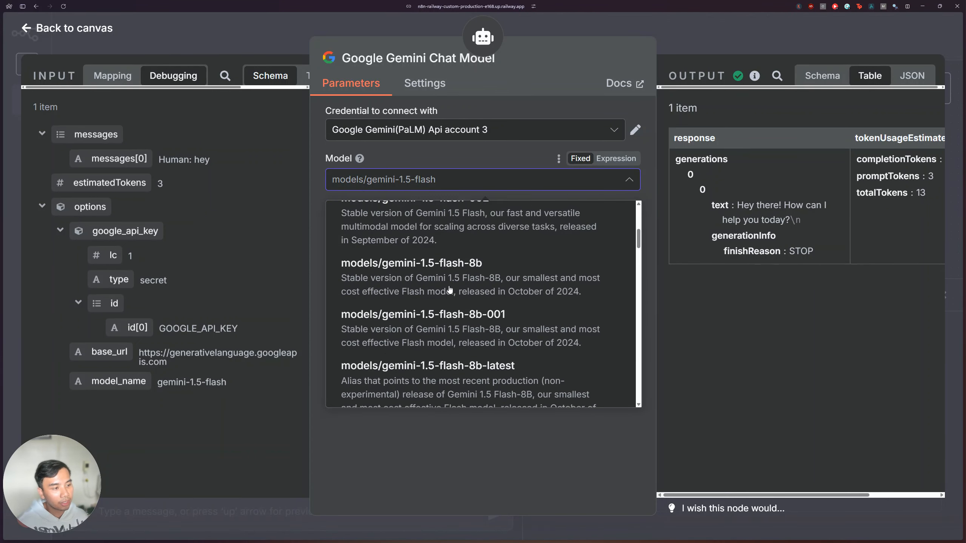
scroll(450, 288, down, 8)
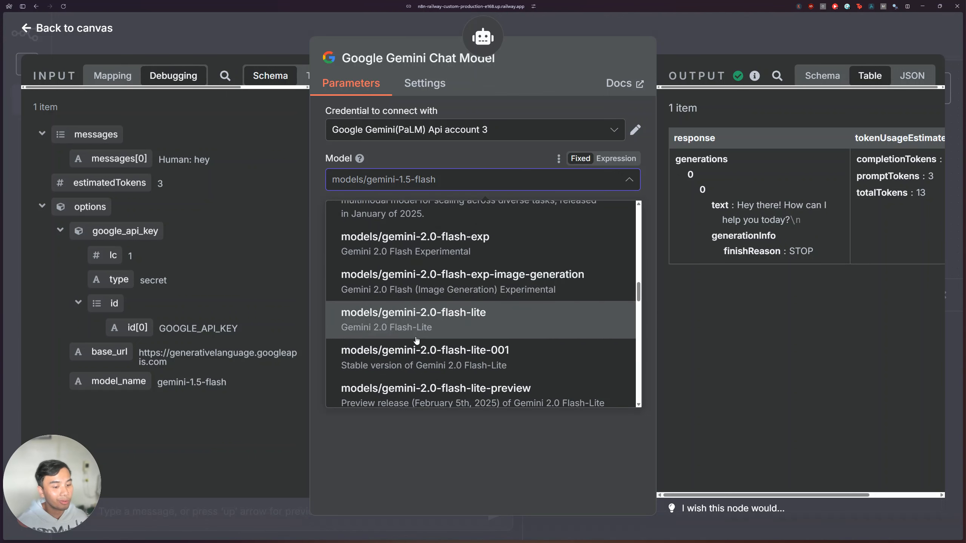
scroll(414, 337, up, 4)
scroll(415, 337, down, 2)
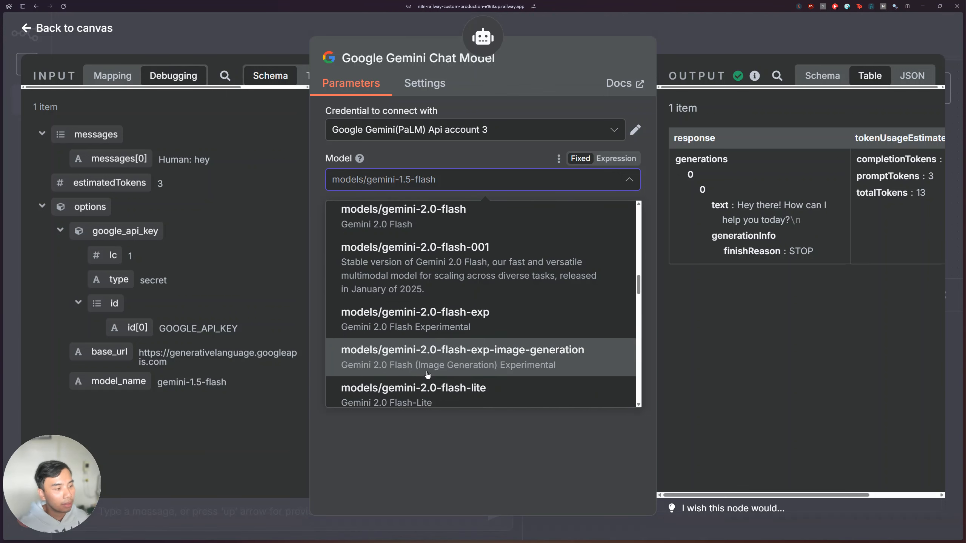
scroll(445, 371, down, 5)
scroll(448, 373, down, 8)
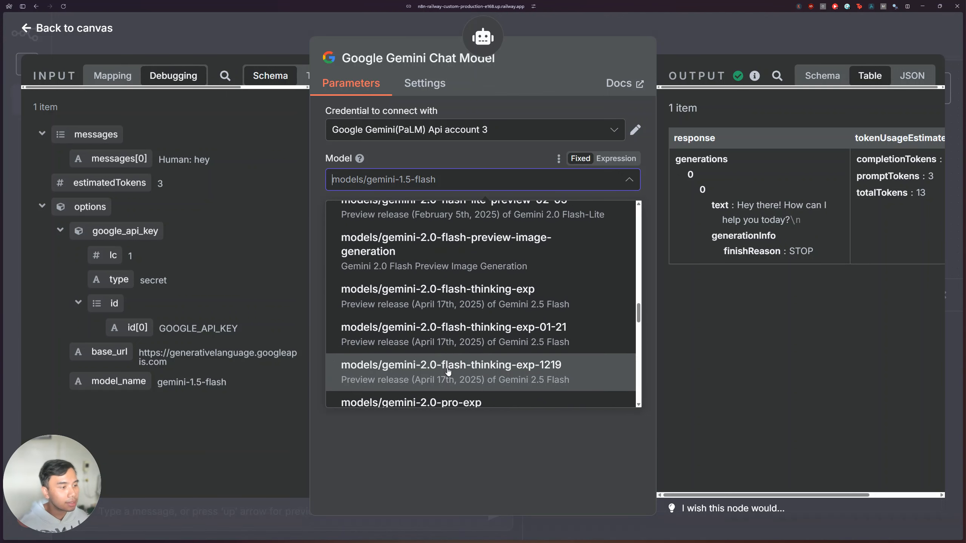
click(445, 283)
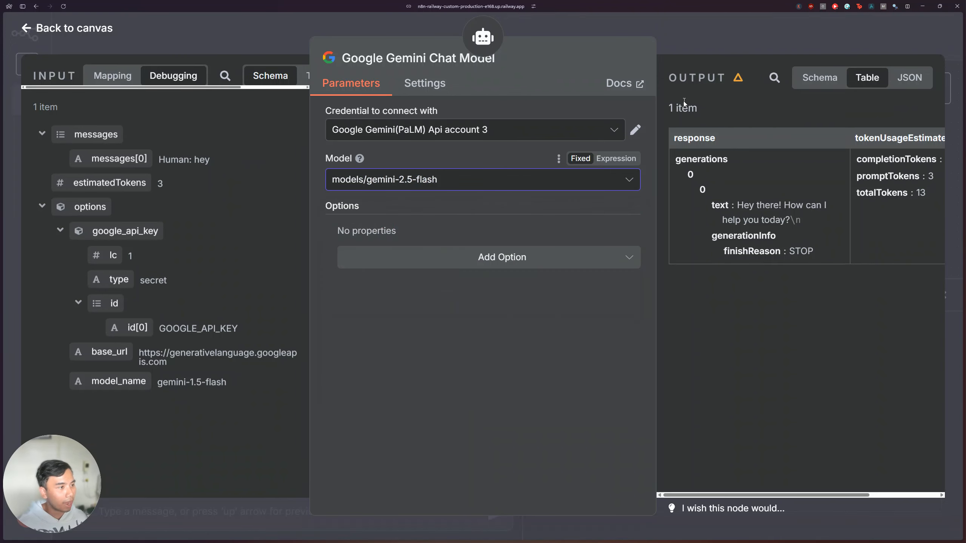
key(Escape)
Send the message "hey" in the chat to test the AI Agent with the gemini-2.5-flash model.
click(186, 507)
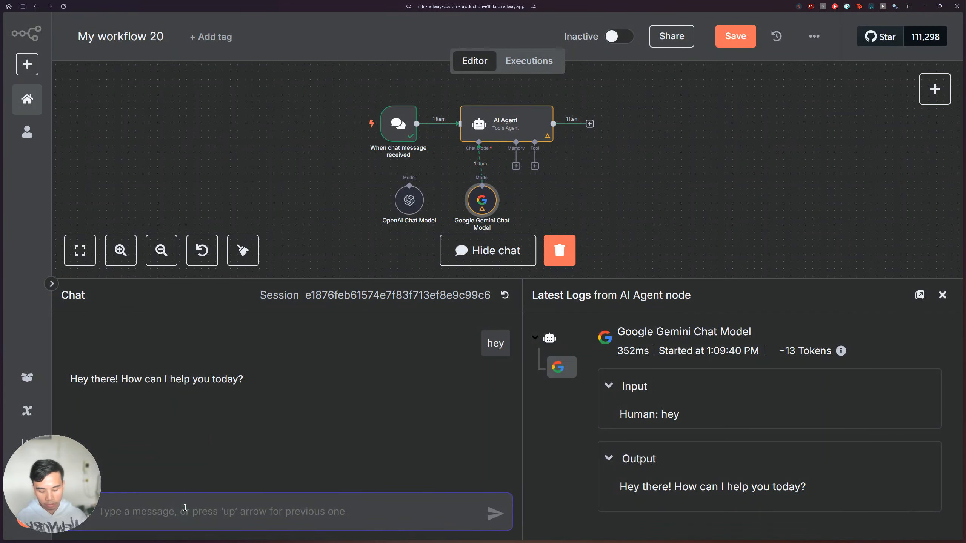
text(hey)
key(Return)
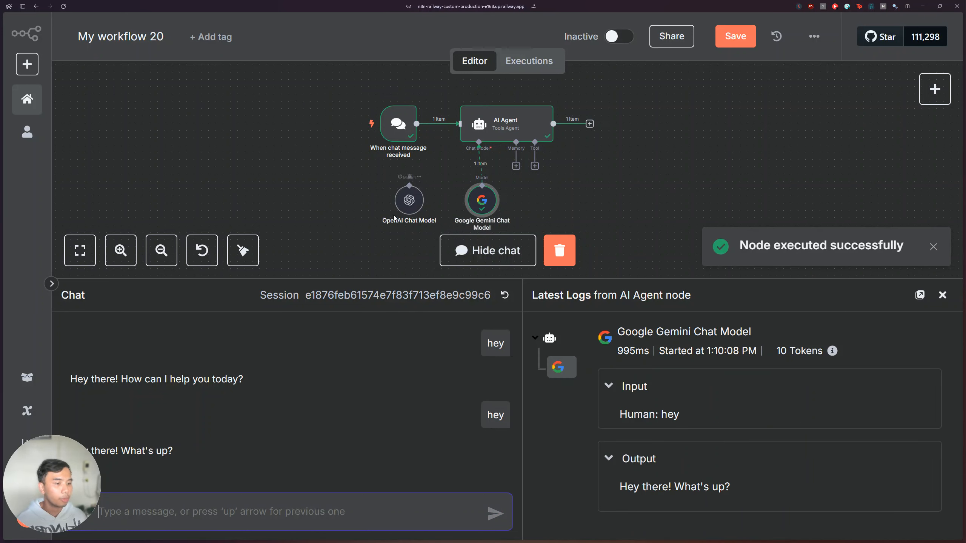
Check the AI Agent node's parameters and return to the canvas.
double_click(494, 127)
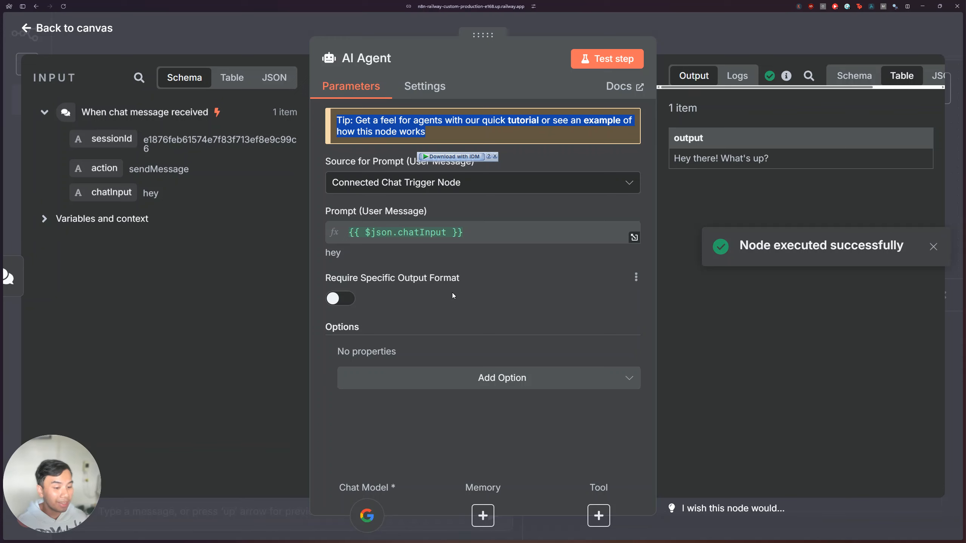
key(Escape)
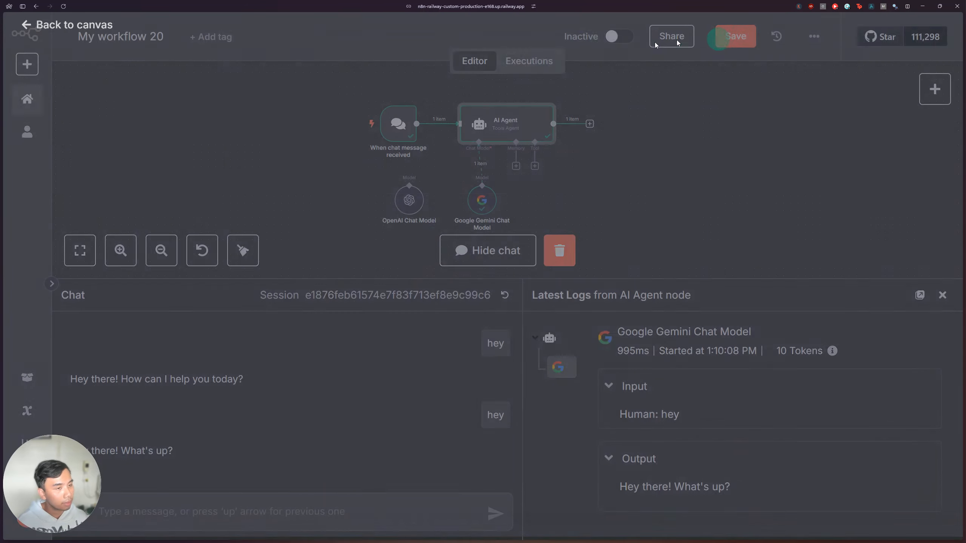
Open openrouter.ai in a new browser tab and look over its home page.
mouse_move(29, 115)
click(34, 95)
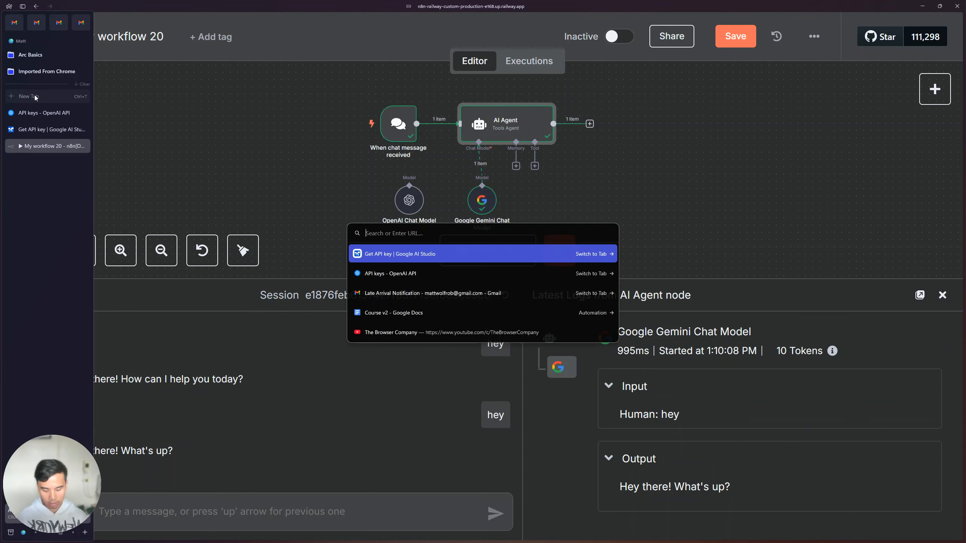
text(openrouter.ai)
key(Return)
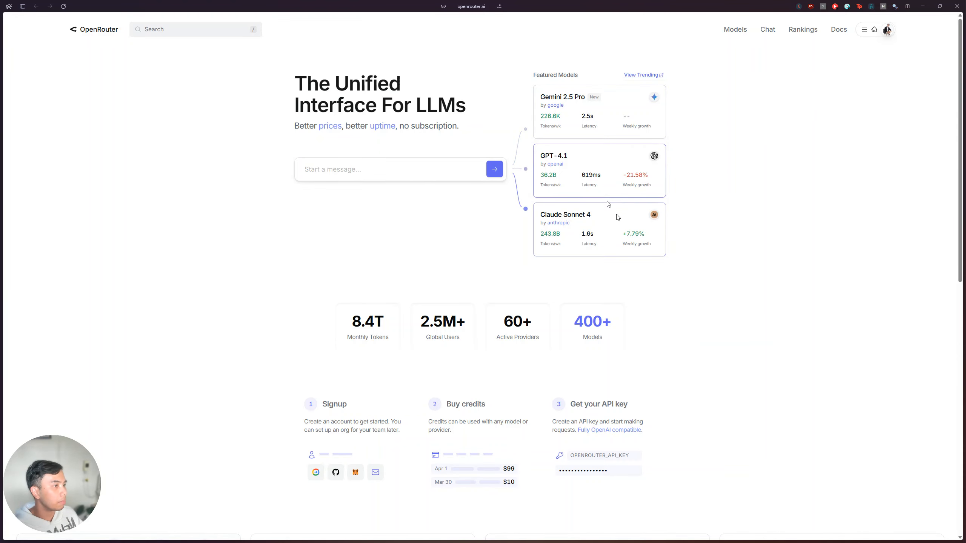
scroll(888, 394, down, 10)
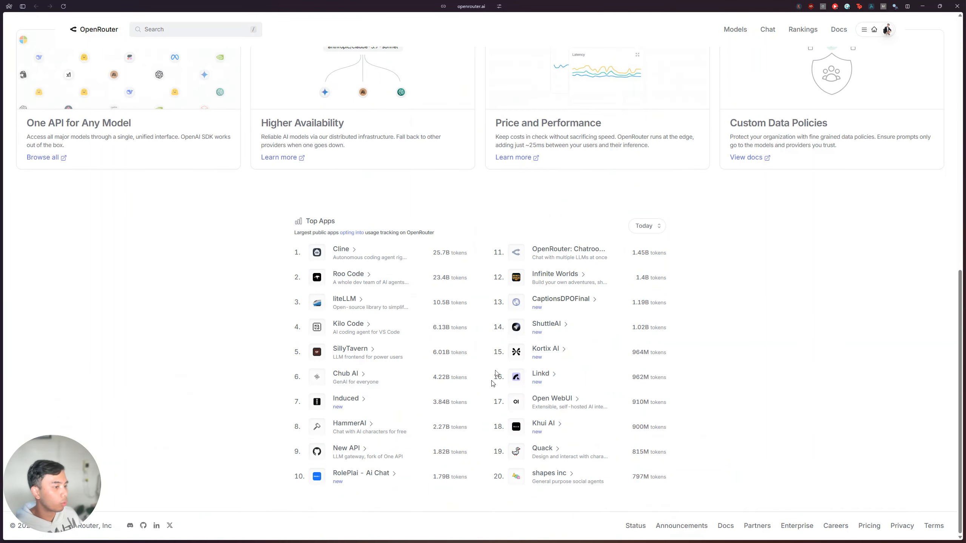
scroll(477, 420, up, 10)
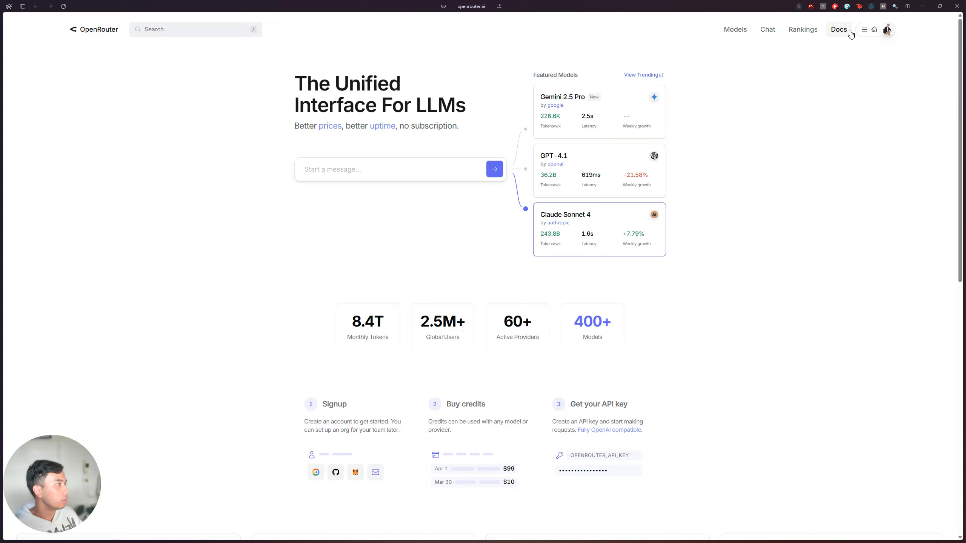
View OpenRouter's API keys page and the options for the "n8n automation" key, and return to the home page.
mouse_move(864, 30)
click(865, 65)
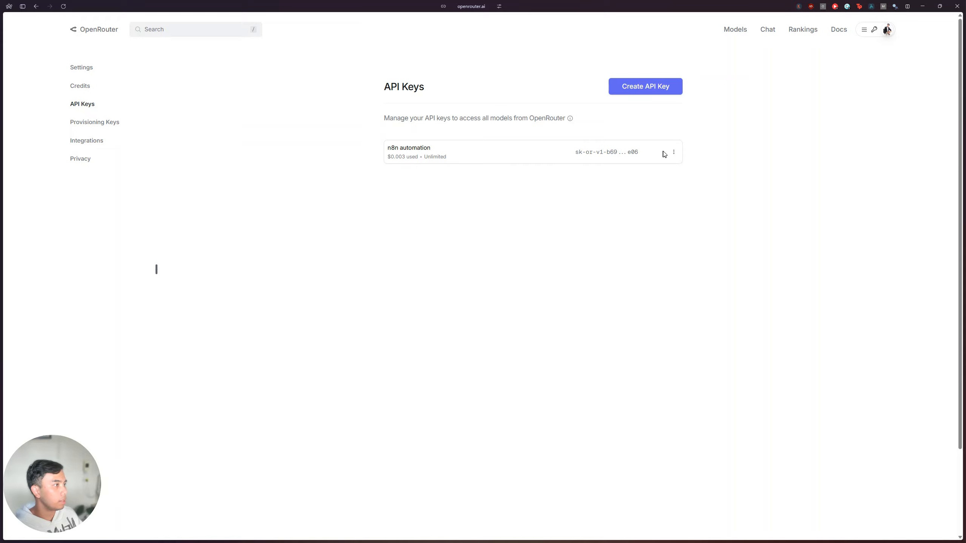
click(674, 152)
click(712, 179)
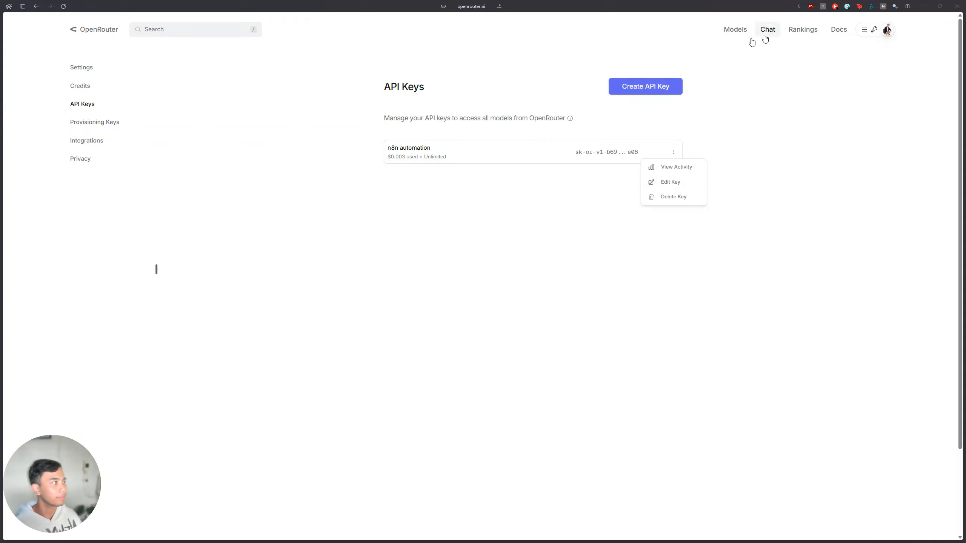
click(86, 34)
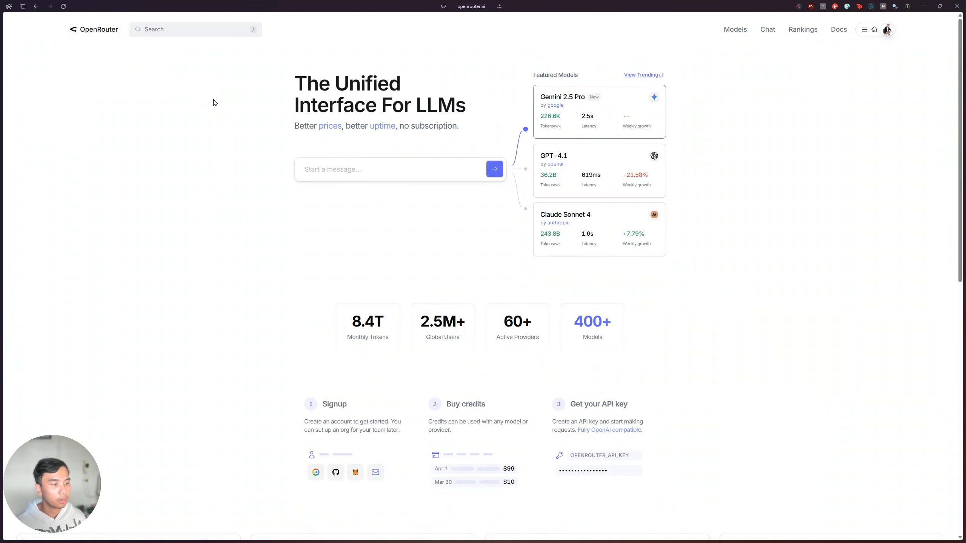
Search OpenRouter for "free" and open the DeepSeek: R1 0528 (free) model page.
scroll(240, 303, down, 3)
scroll(239, 319, up, 3)
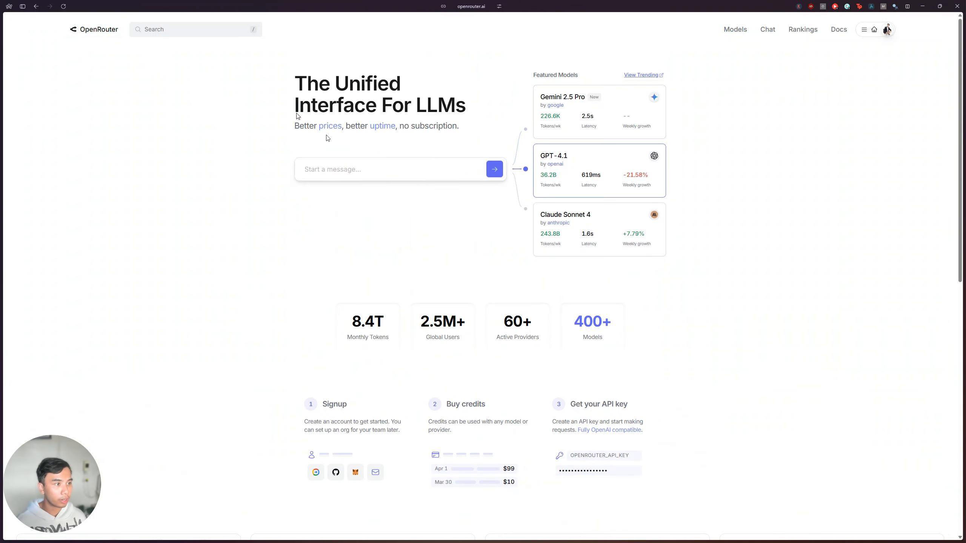
click(191, 35)
text(free)
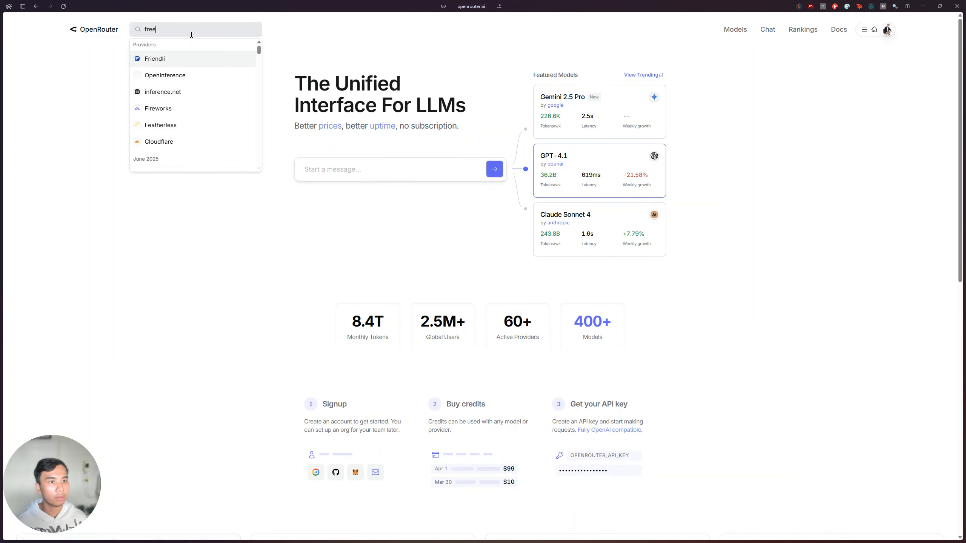
scroll(194, 90, down, 5)
scroll(194, 92, up, 1)
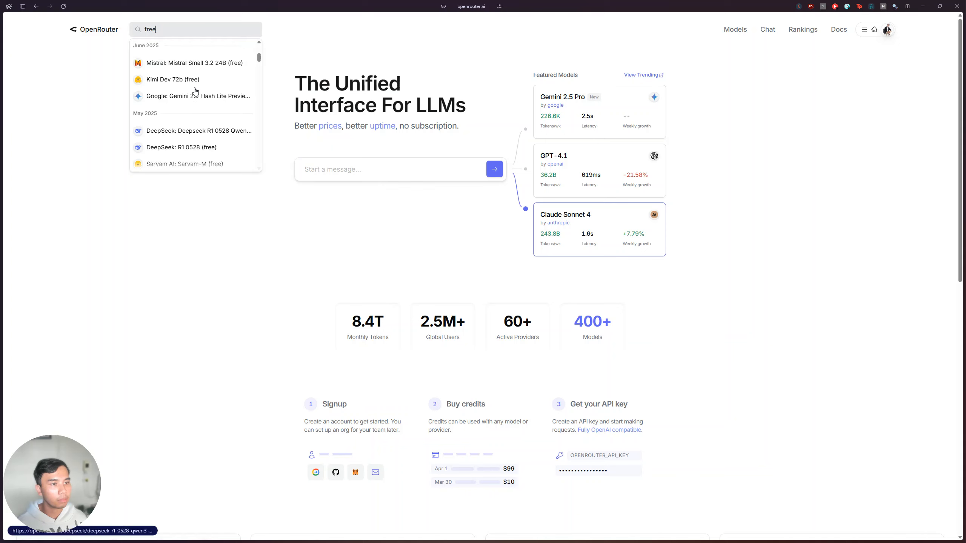
scroll(190, 102, down, 1)
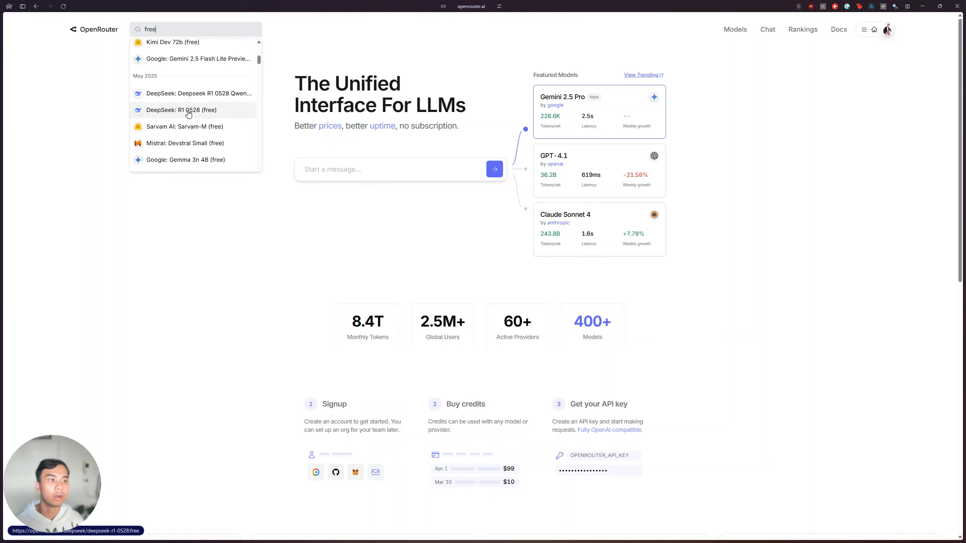
click(188, 113)
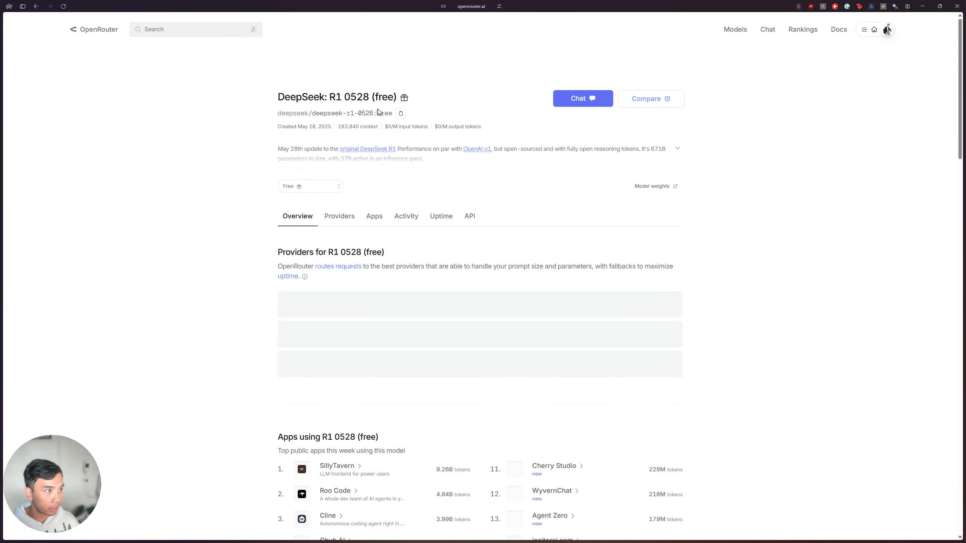